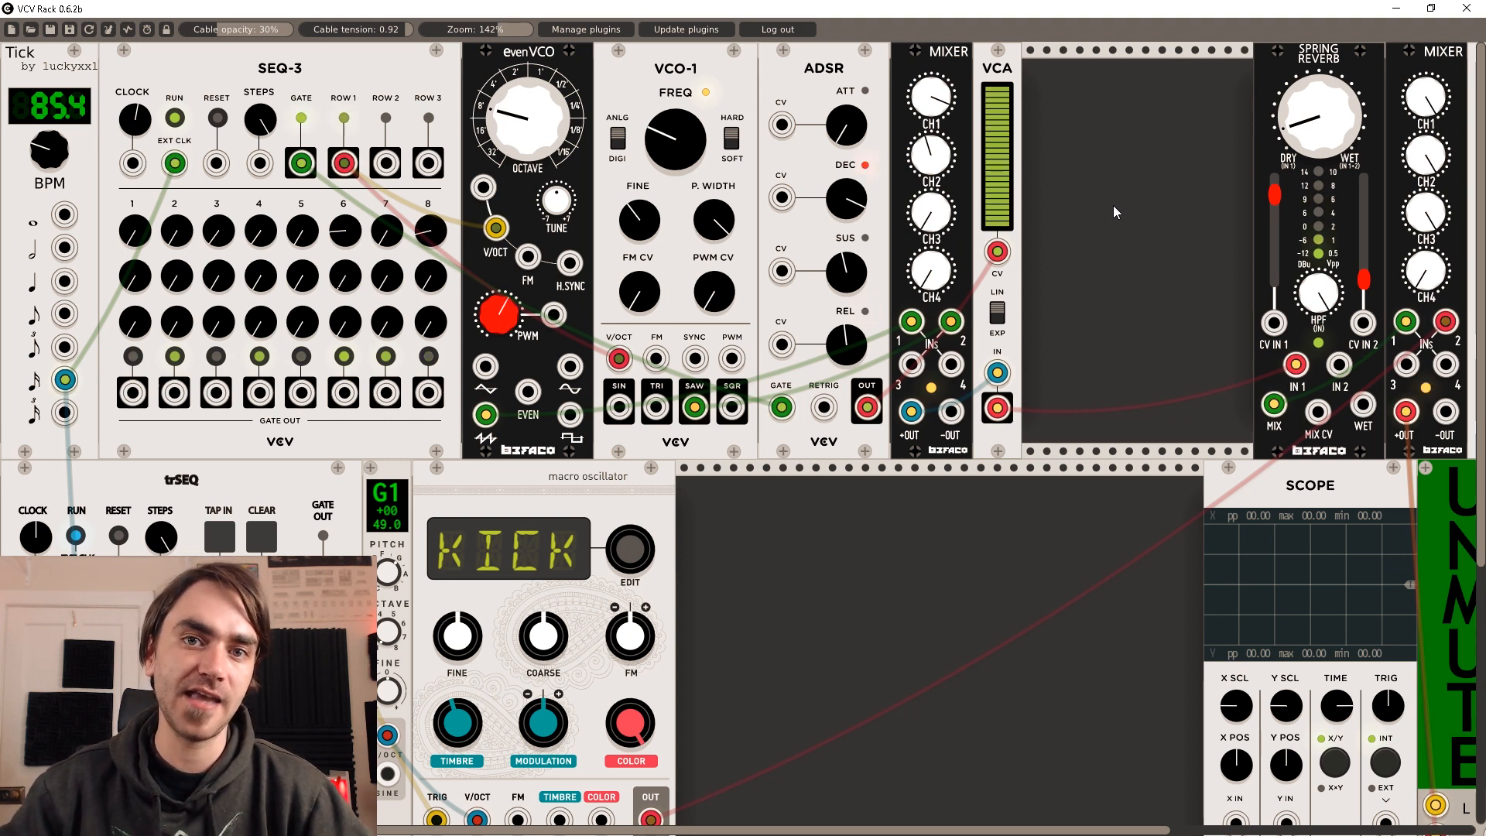
- Trigger the KICK macro oscillator from the Tick clock's quarter-note output instead of the trSEQ gate, and audition the beat
scroll(941, 505, "down", 1)
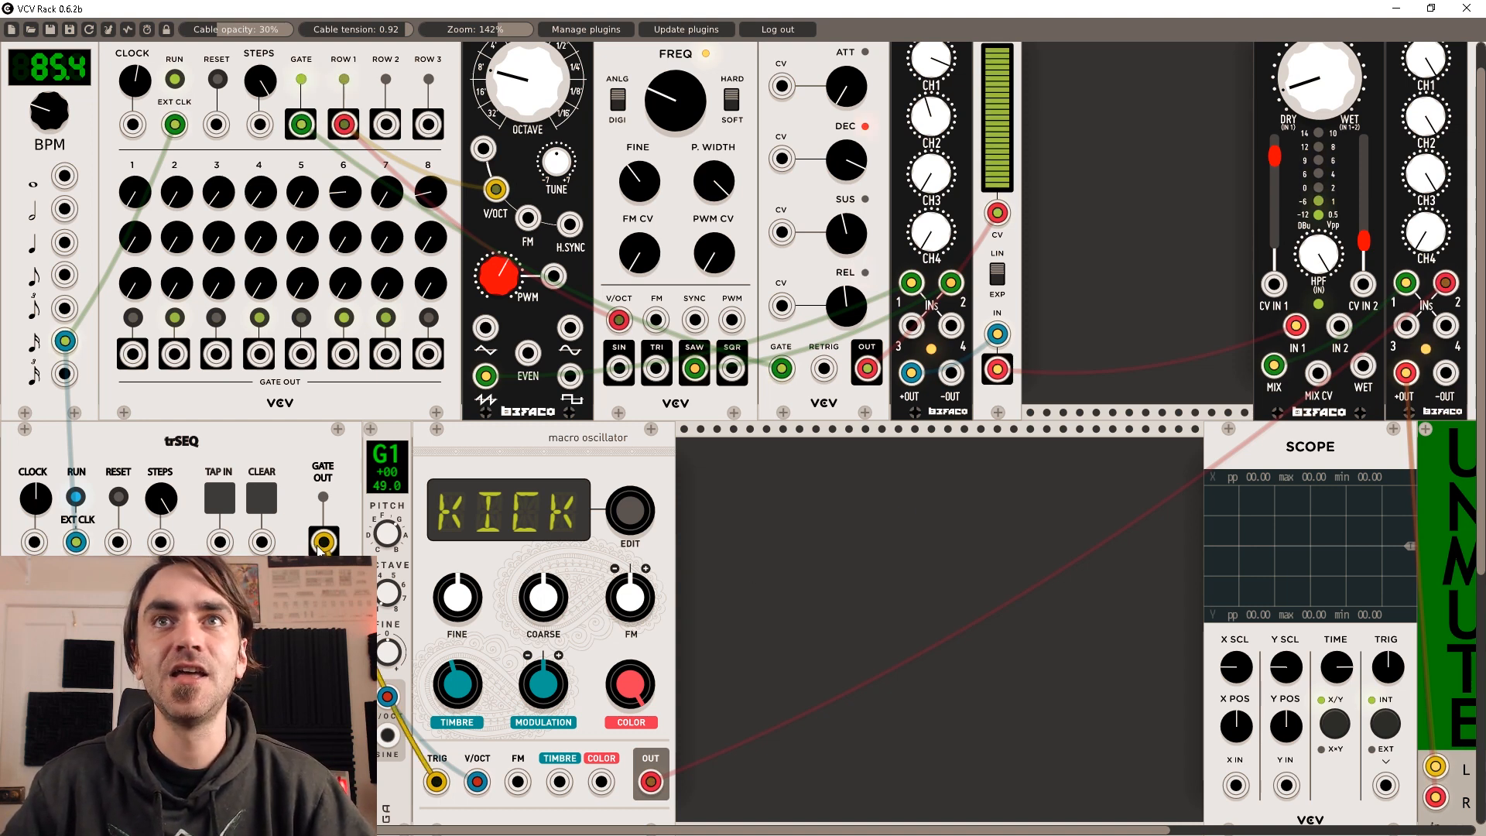
left_click_drag(437, 782, 64, 211)
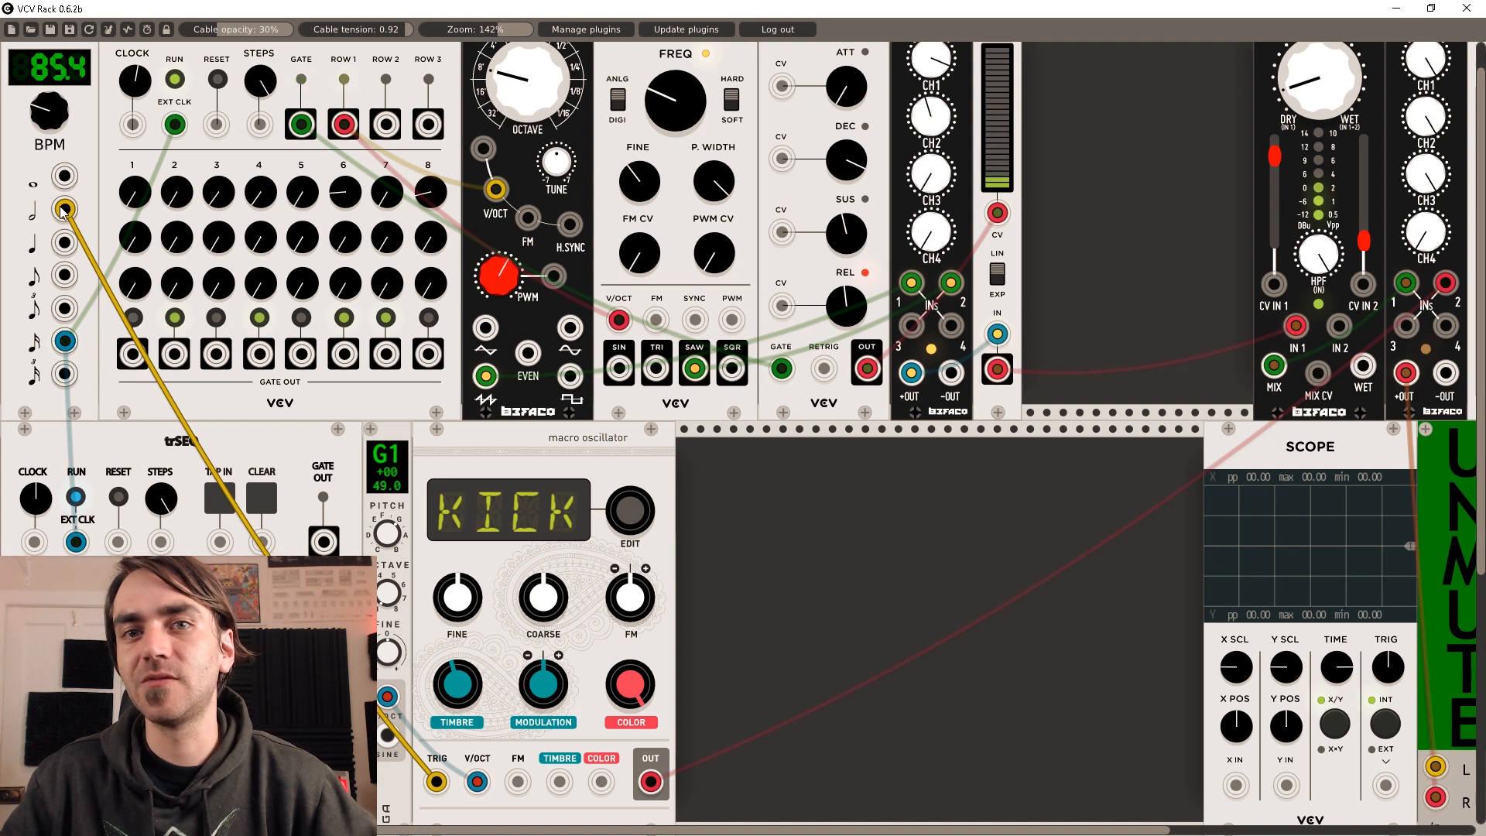
left_click_drag(64, 211, 65, 241)
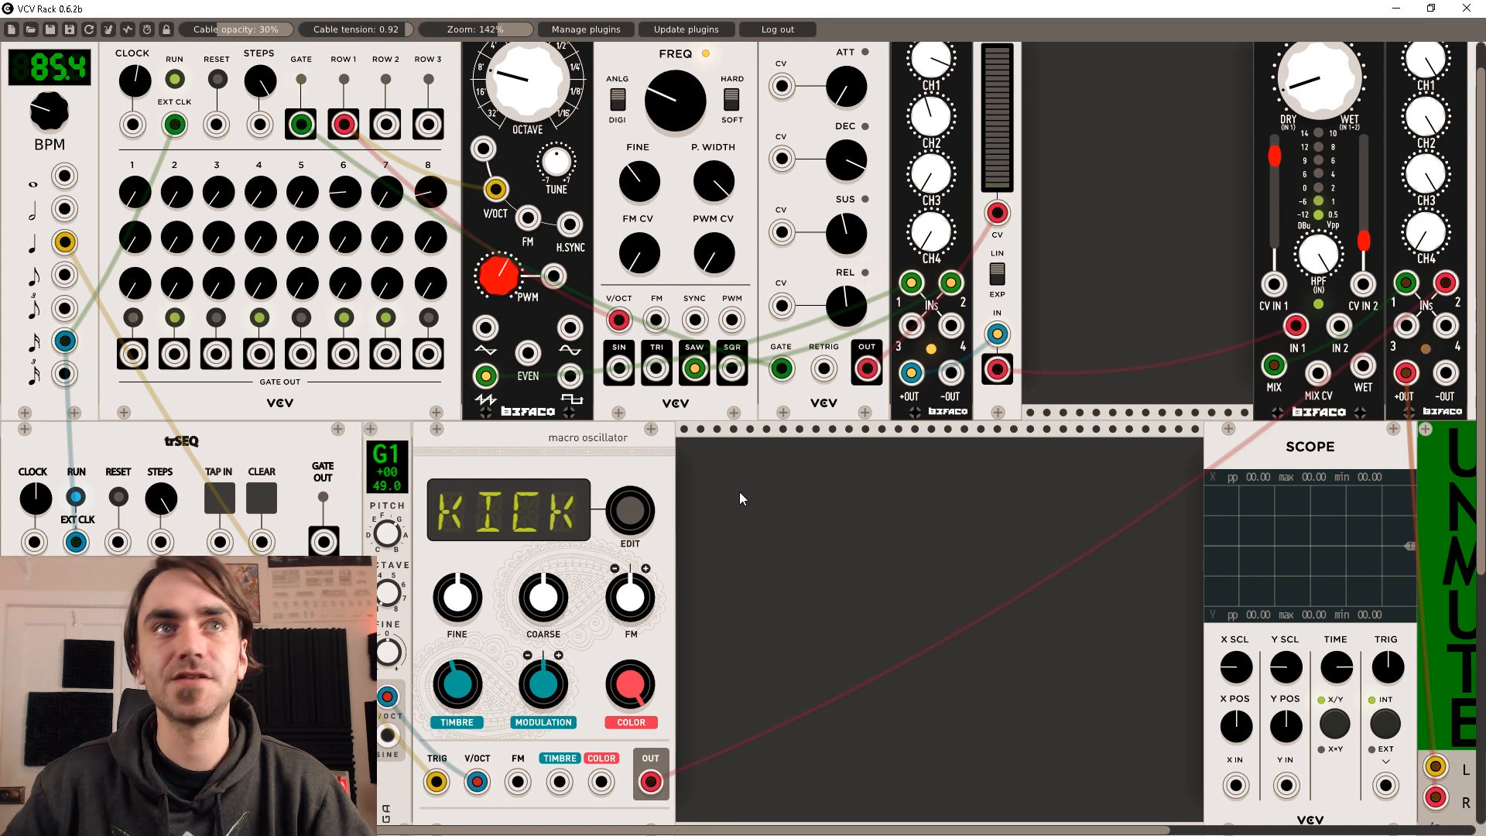
left_click(1457, 528)
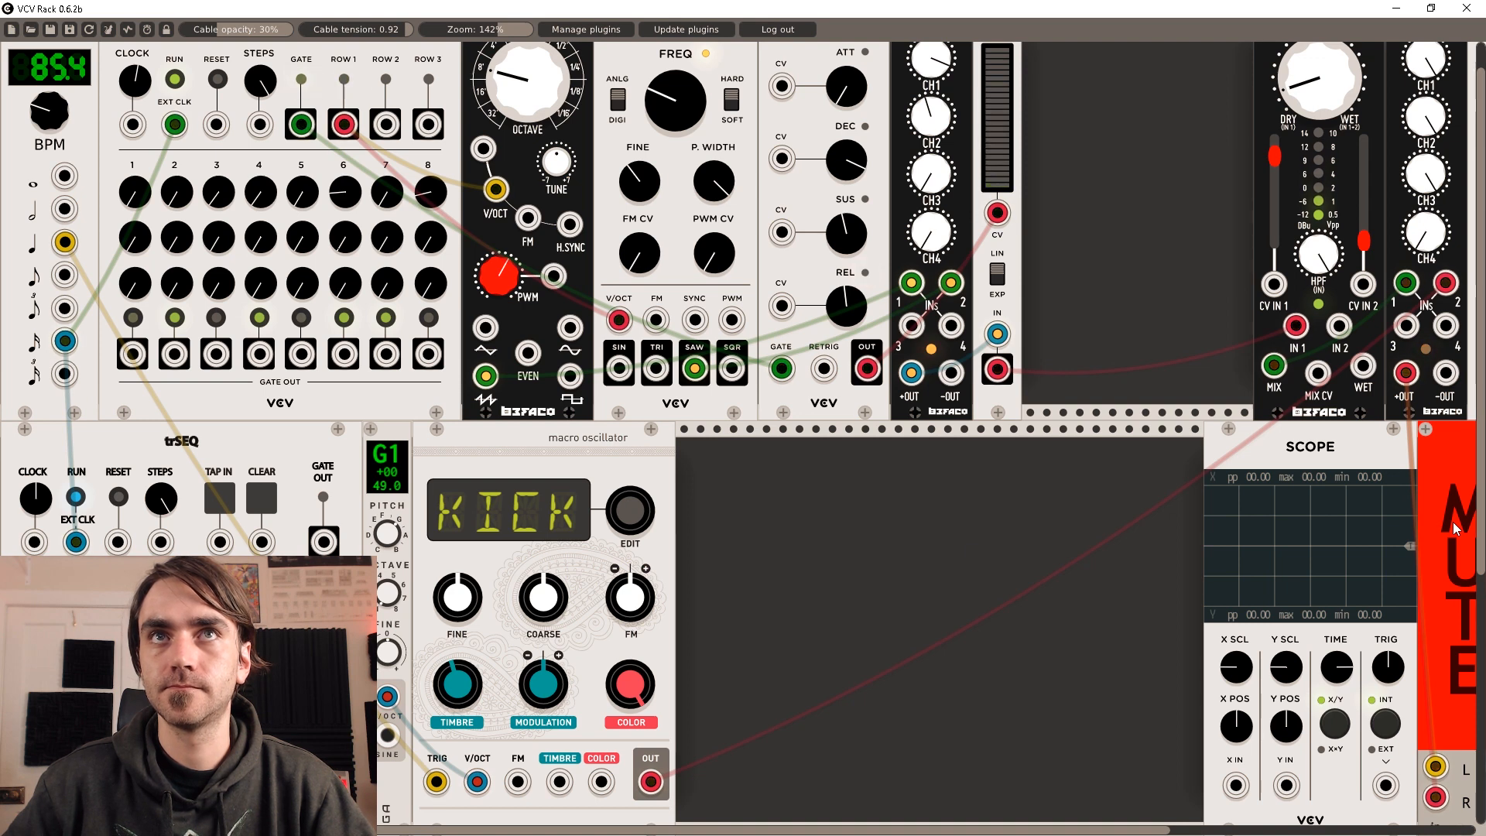
left_click(1456, 528)
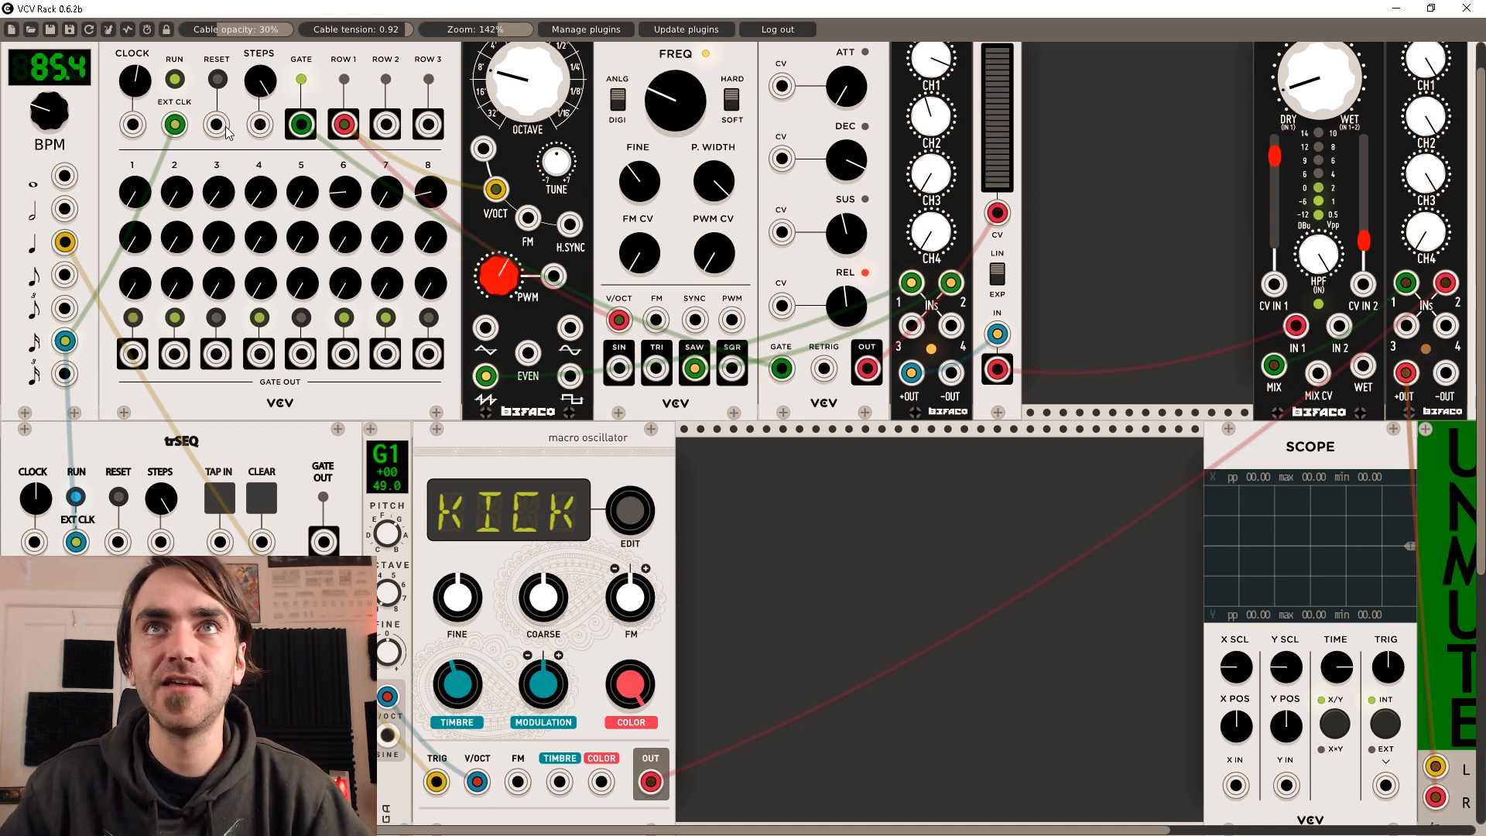
- Patch the Tick clock's whole-note output into the SEQ-3 reset input and audition the synced sequence
left_click_drag(65, 176, 212, 125)
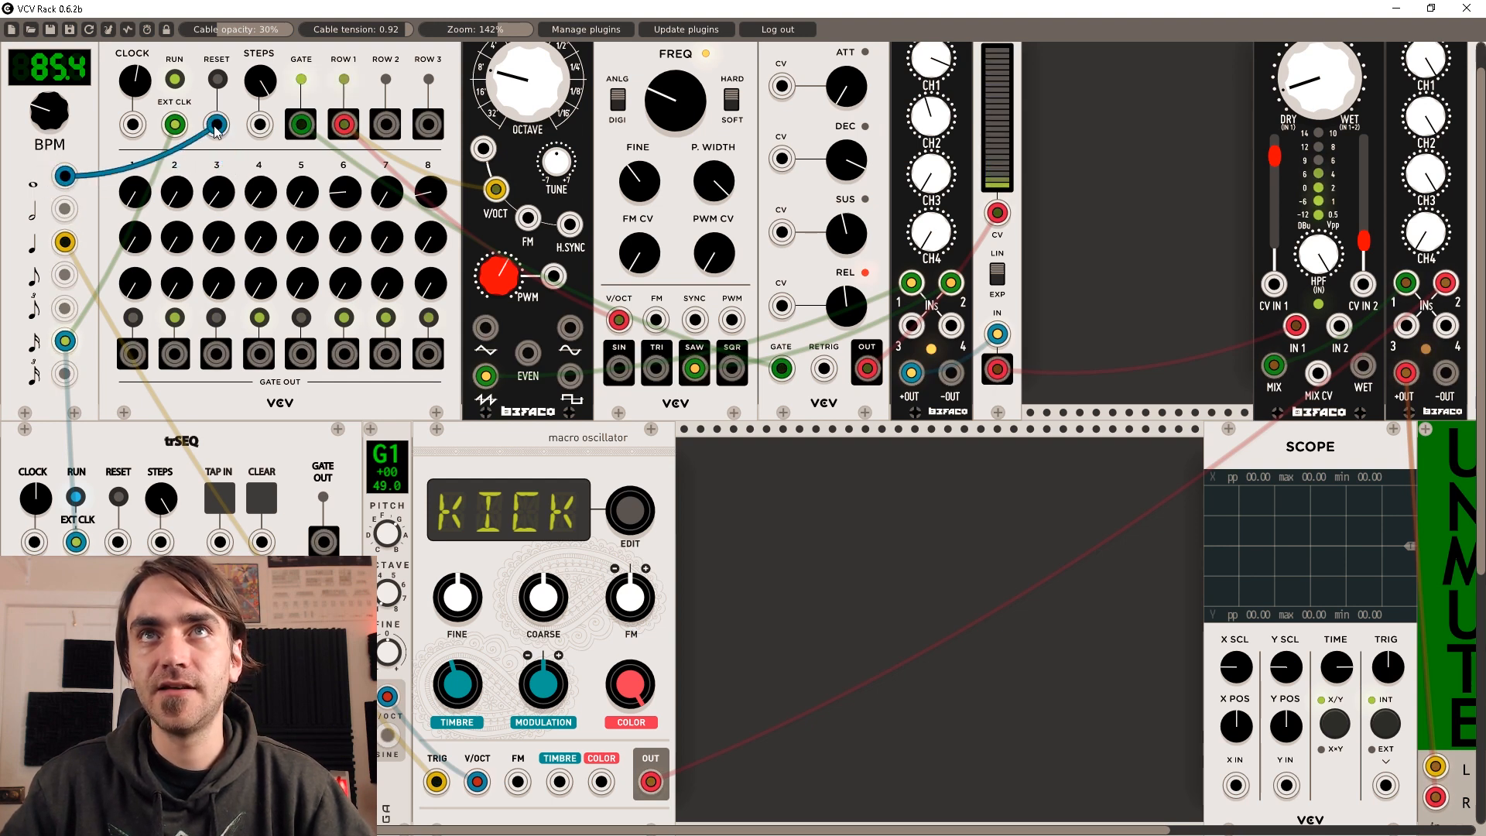
scroll(240, 139, "up", 1)
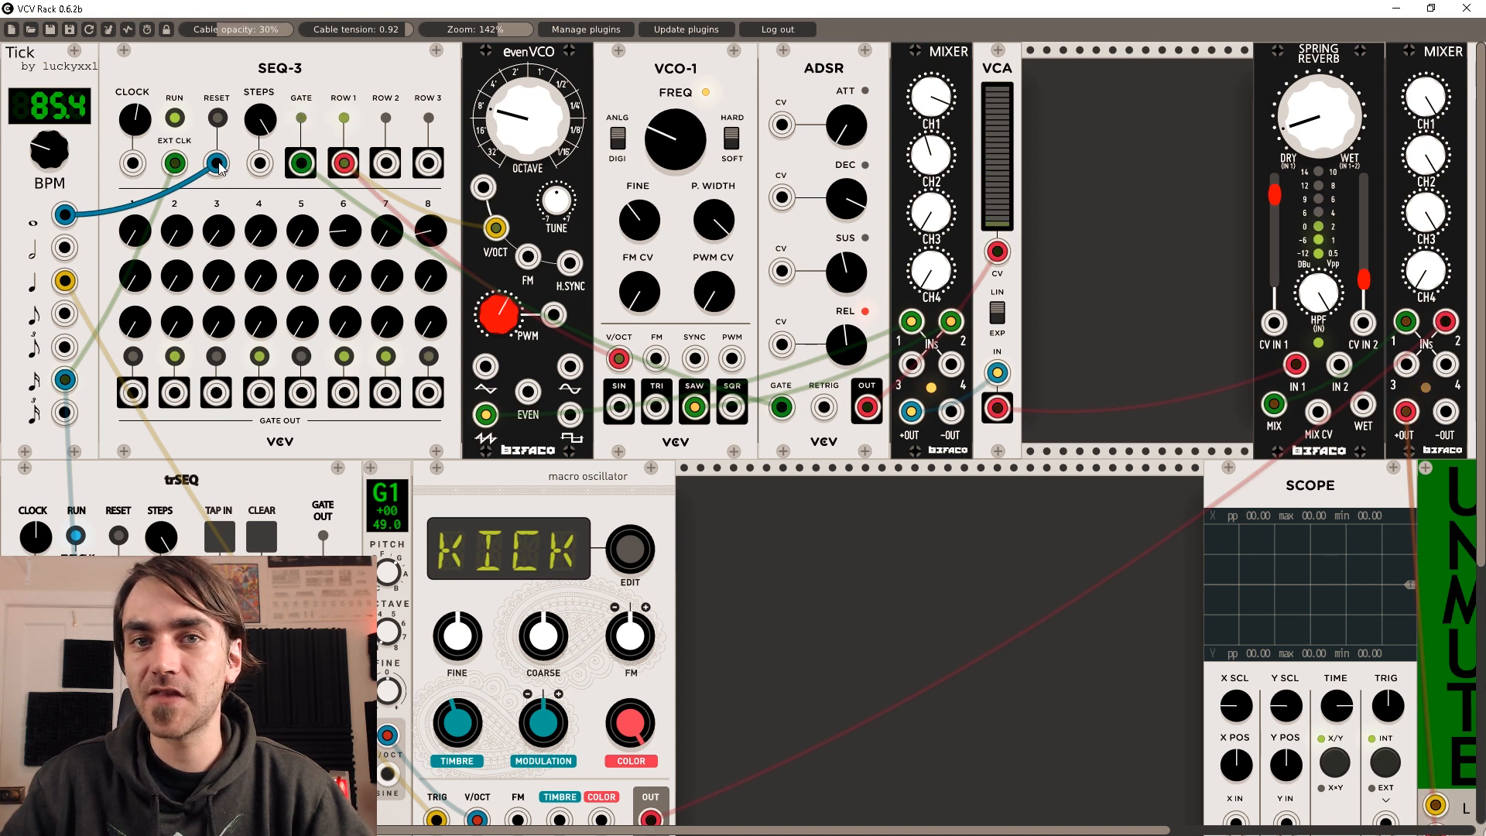
scroll(485, 357, "down", 5)
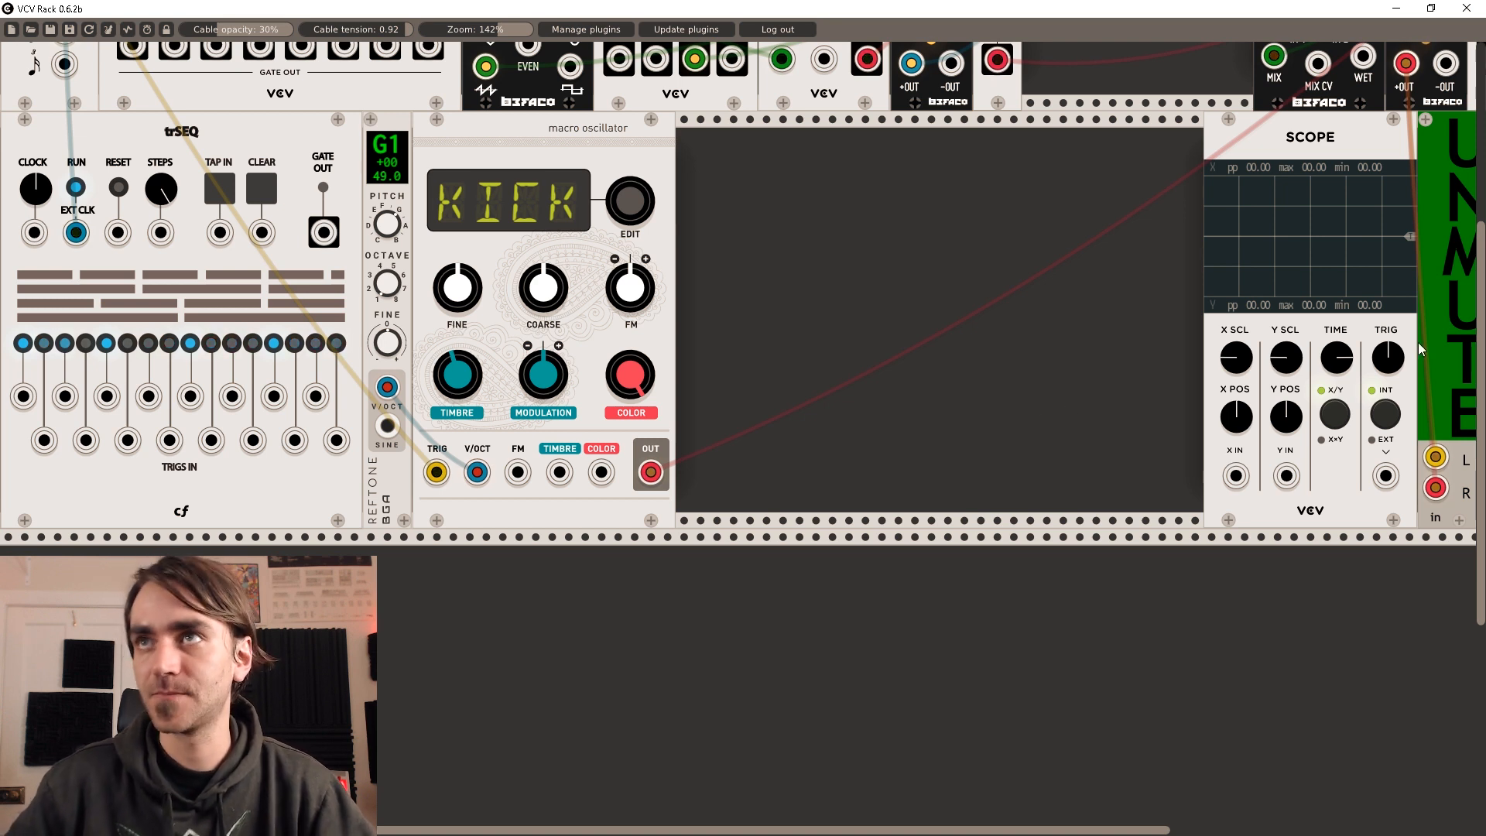
left_click(1455, 238)
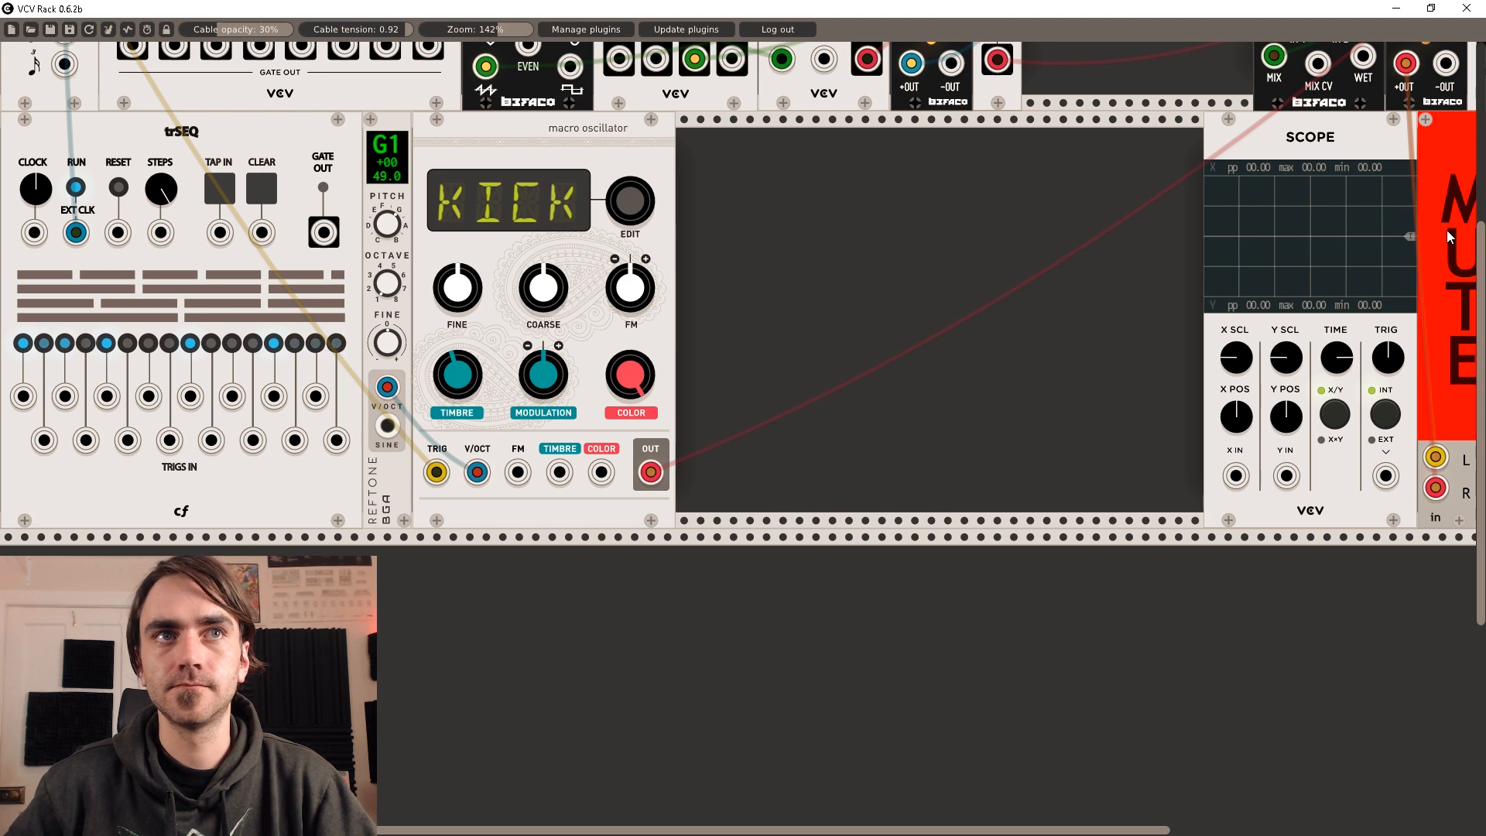
scroll(1168, 275, "up", 7)
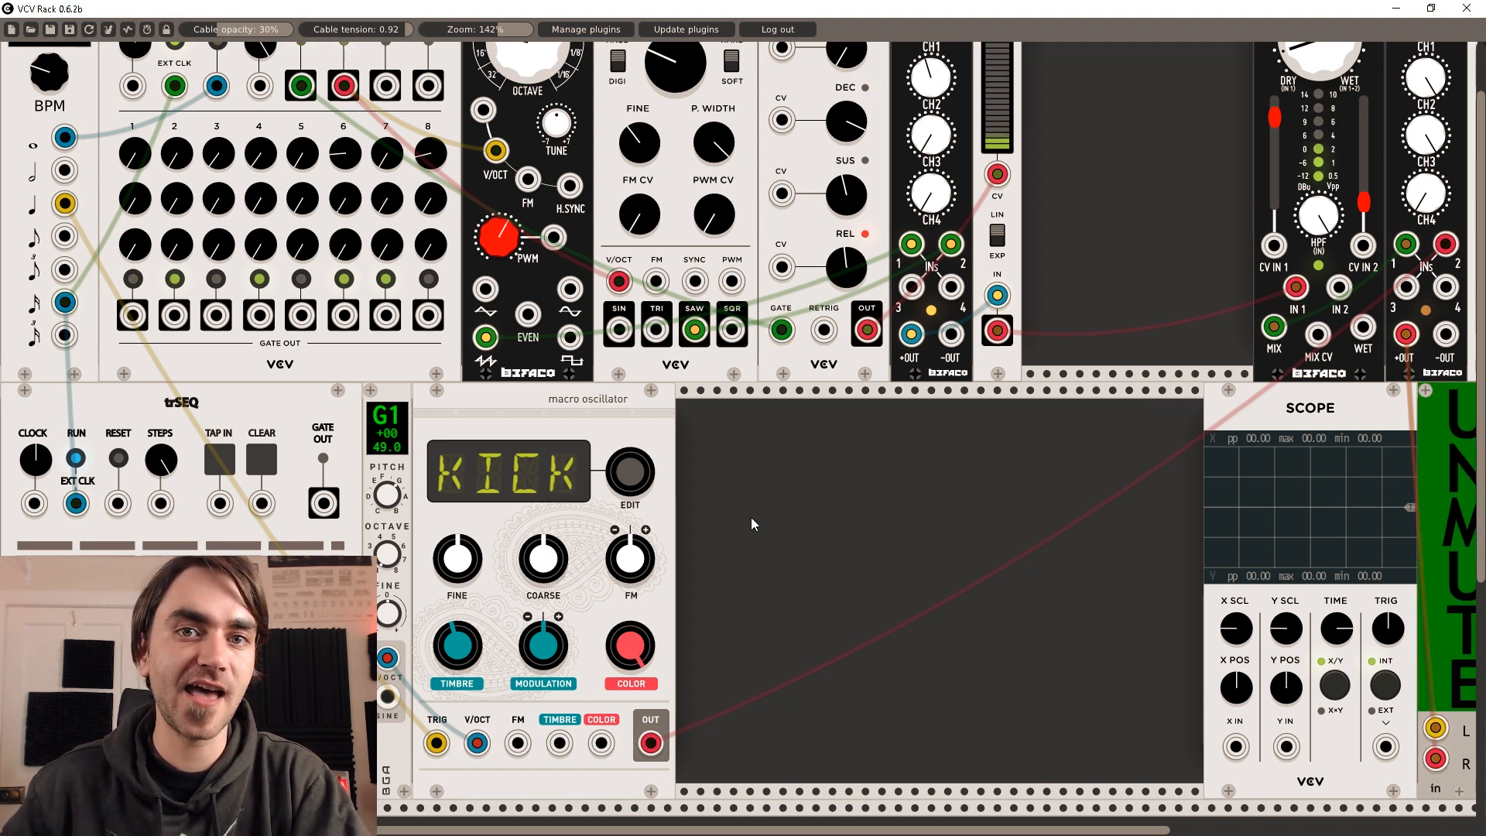
- Add the Bogaudio NOISE noise source module and place it directly beside the macro oscillator
right_click(752, 518)
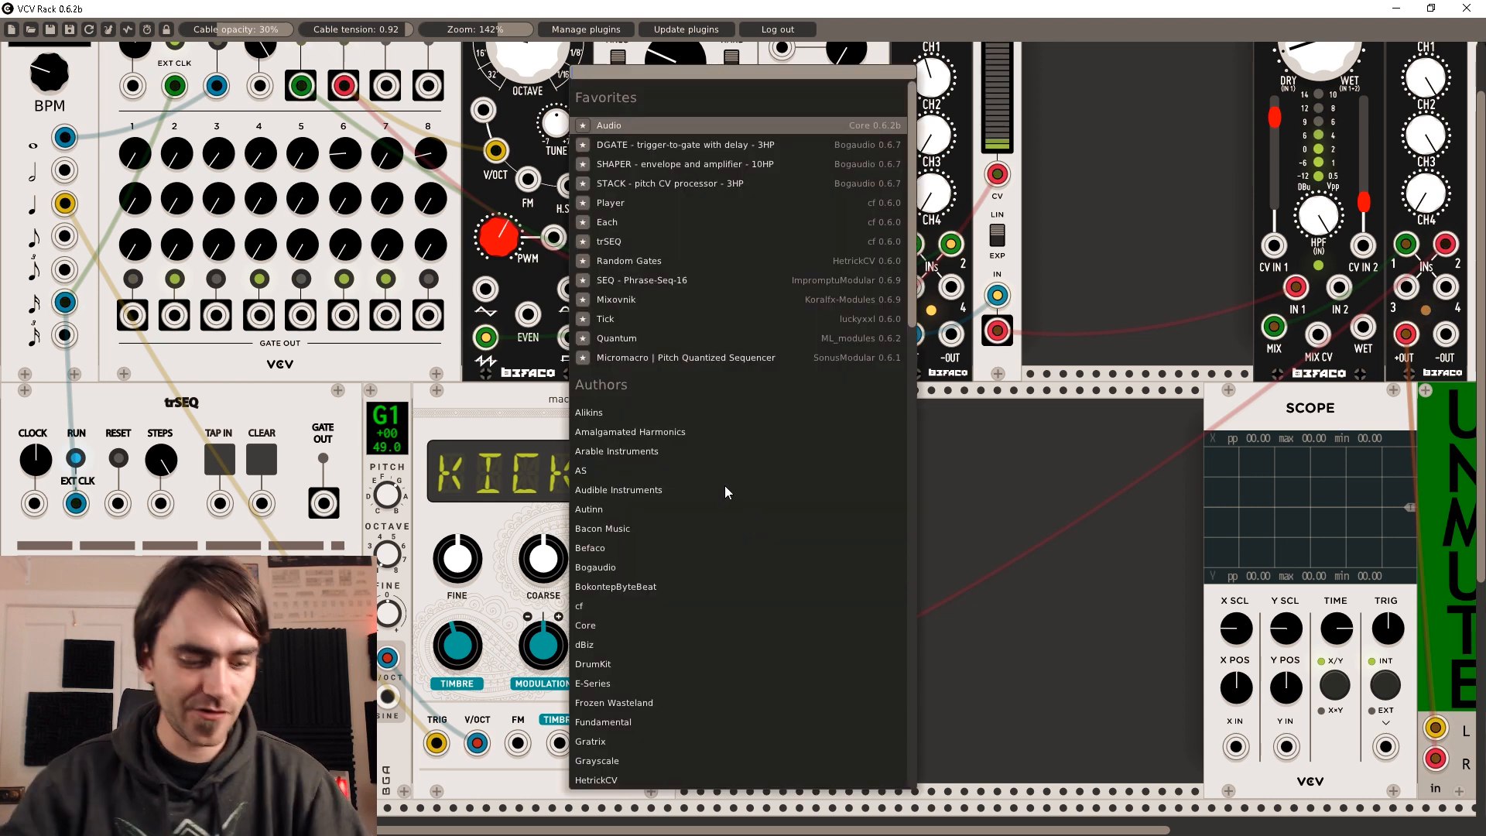
type("noise")
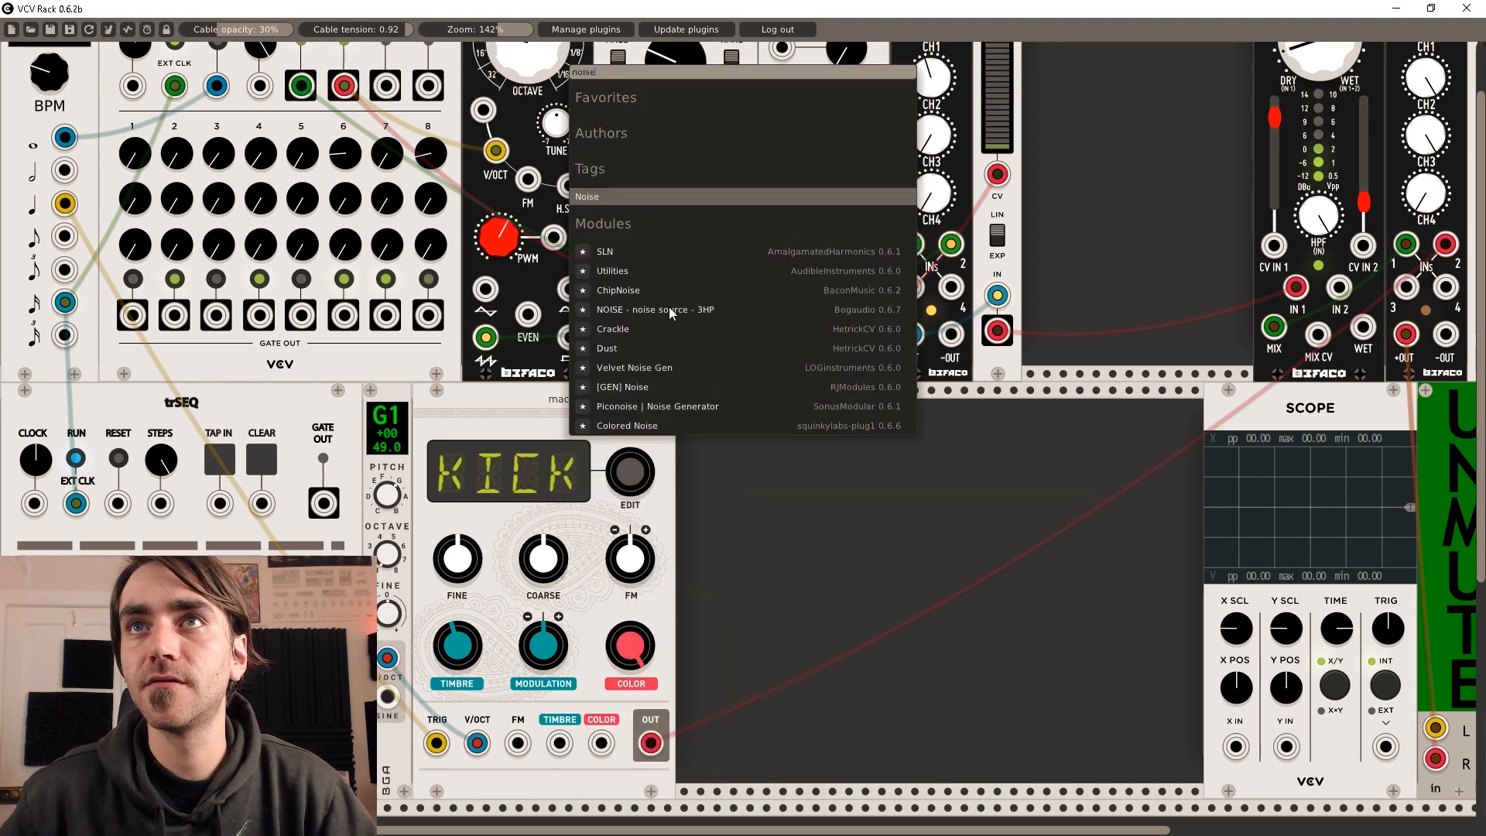
left_click(655, 311)
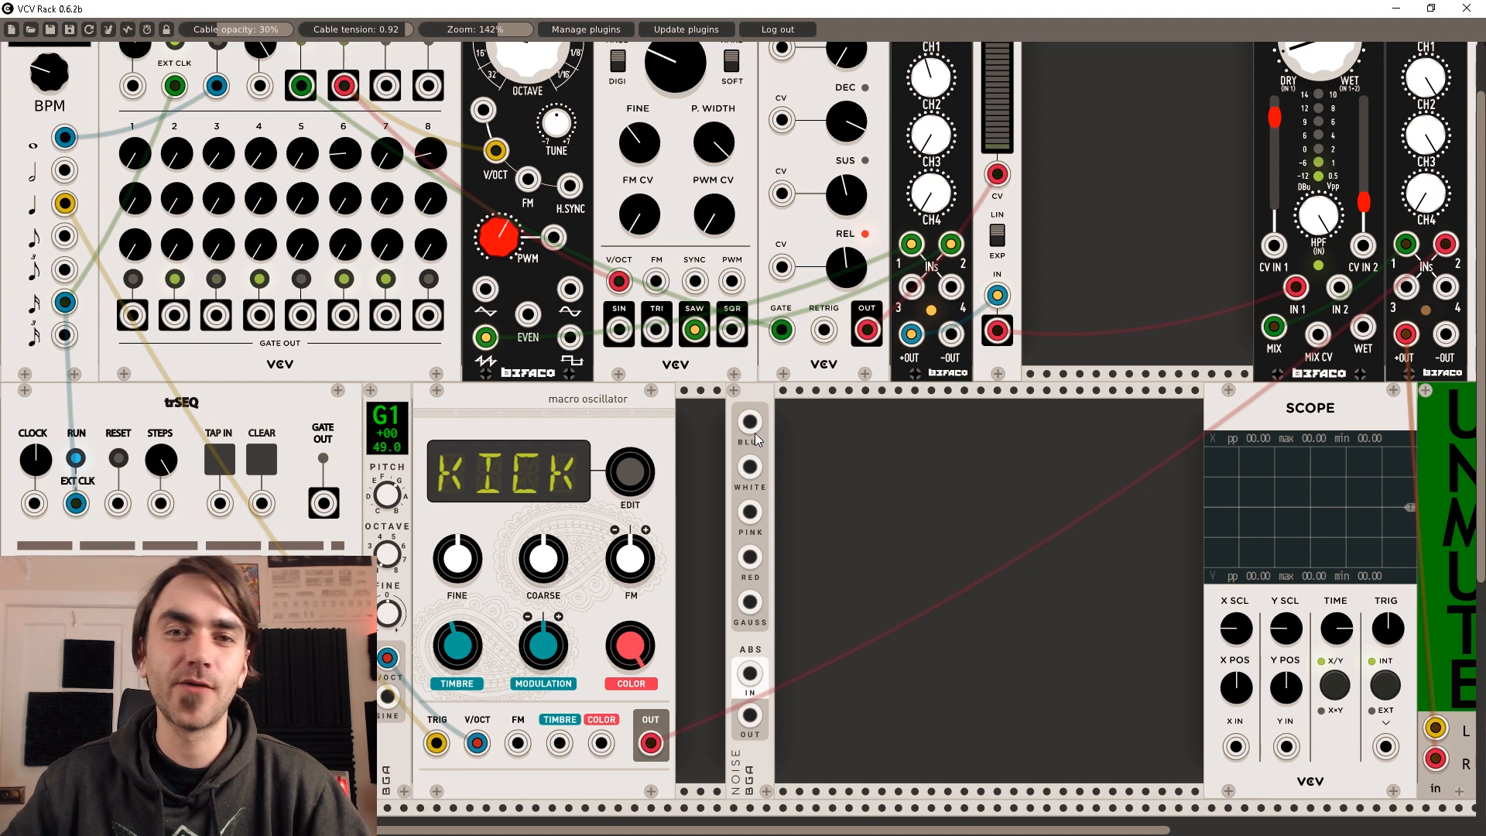
left_click_drag(761, 404, 711, 405)
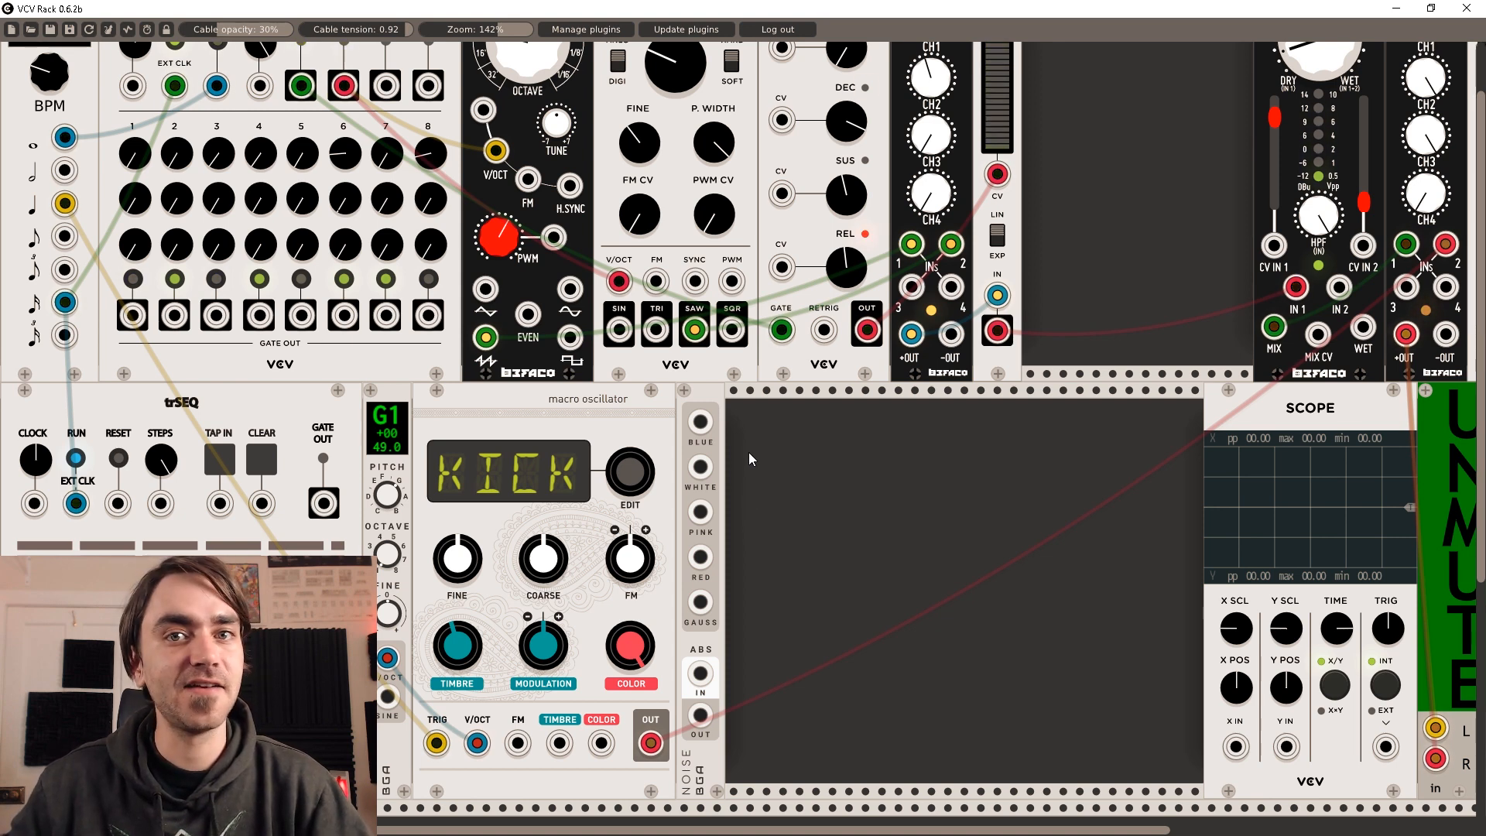
- Duplicate the VCA into the lower row, with an additional ADSR between it and the noise module
right_click(1016, 268)
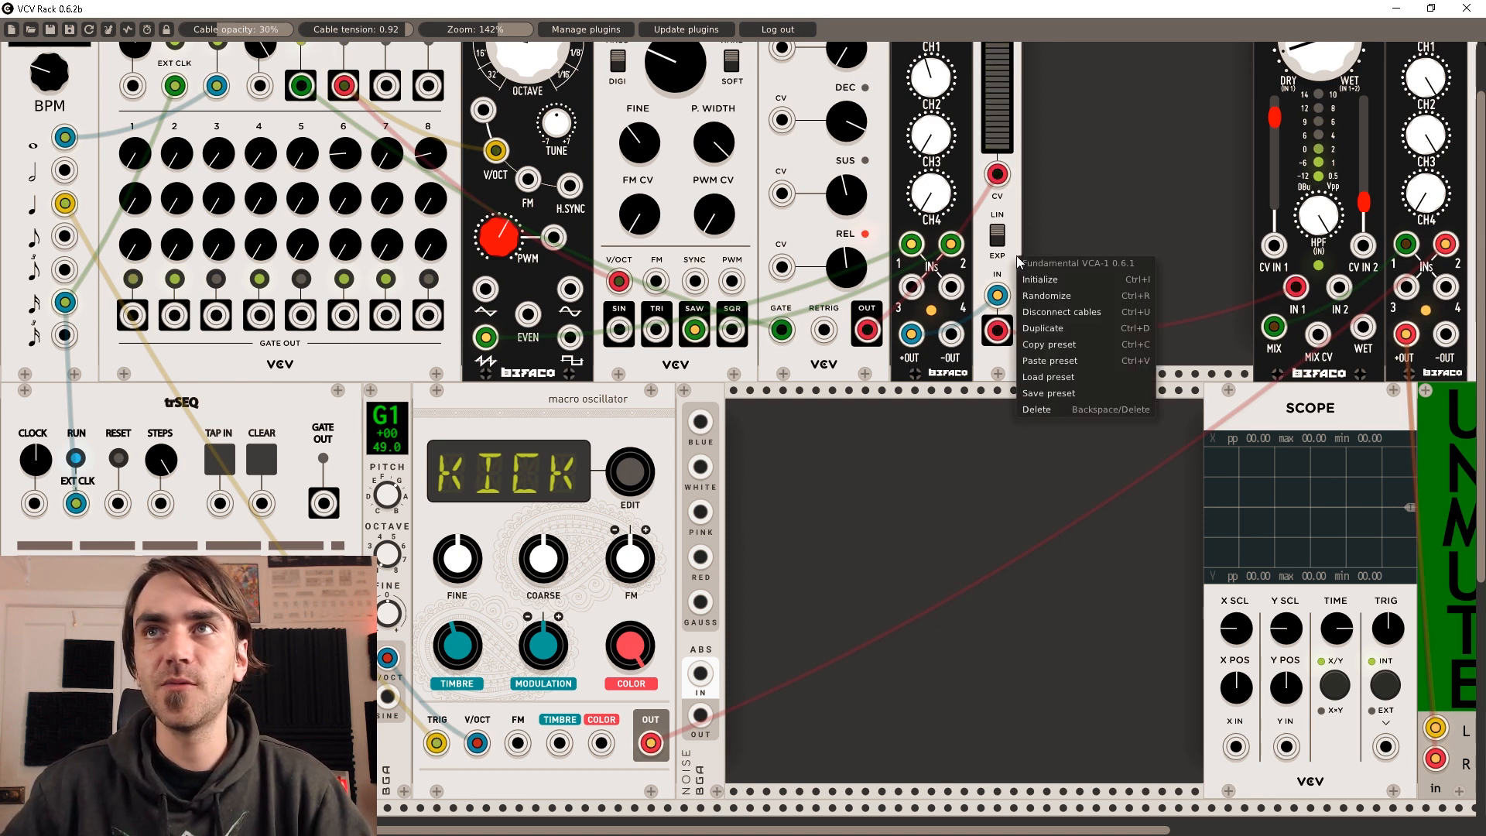
left_click(1043, 328)
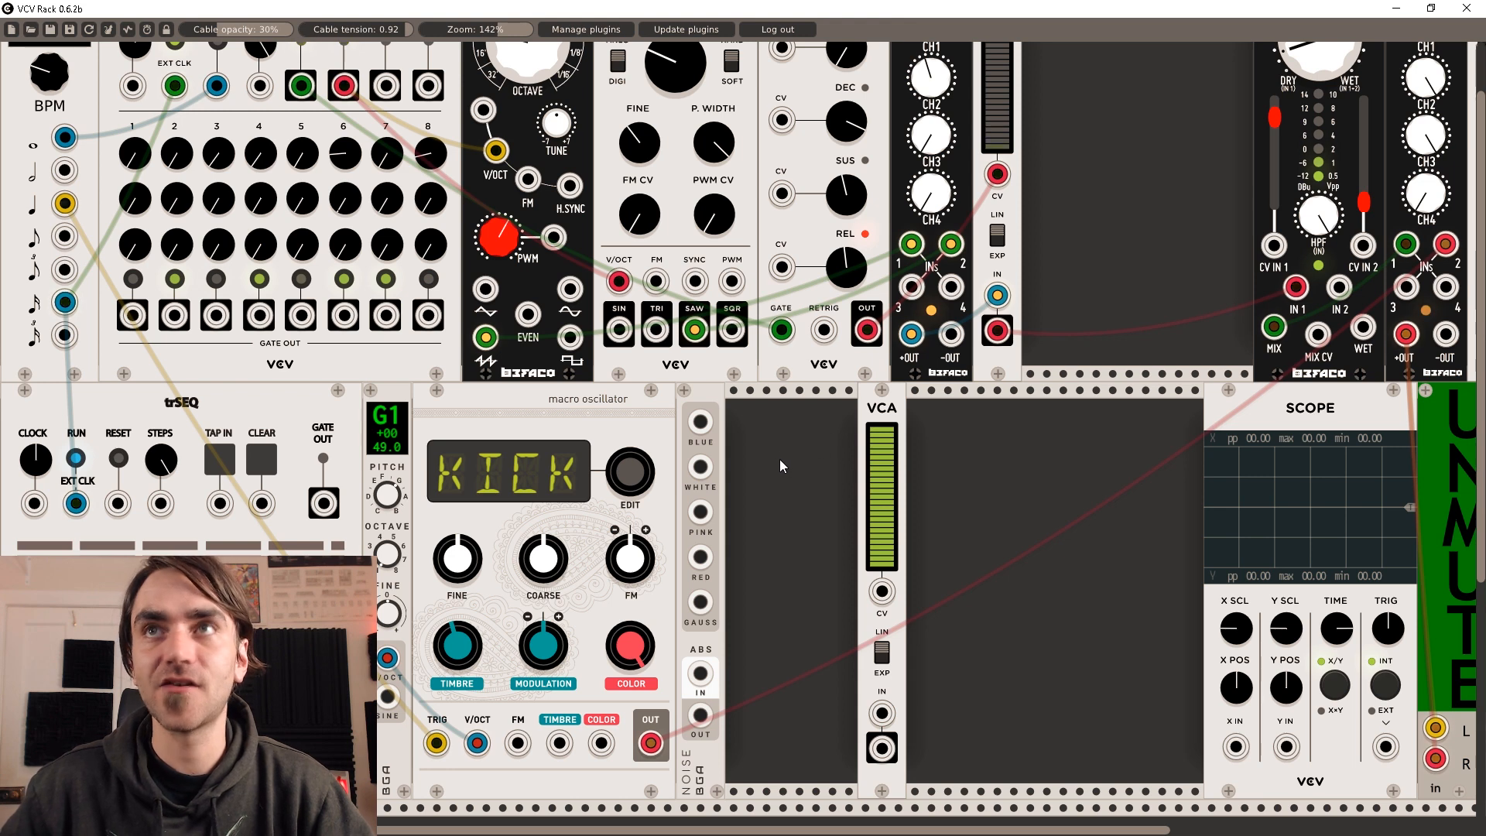
left_click_drag(863, 409, 945, 410)
- Wire the noise voice: trSEQ gate to the new ADSR, envelope to VCA CV, white noise through the VCA to the final mixer's input 3
left_click_drag(748, 746, 323, 503)
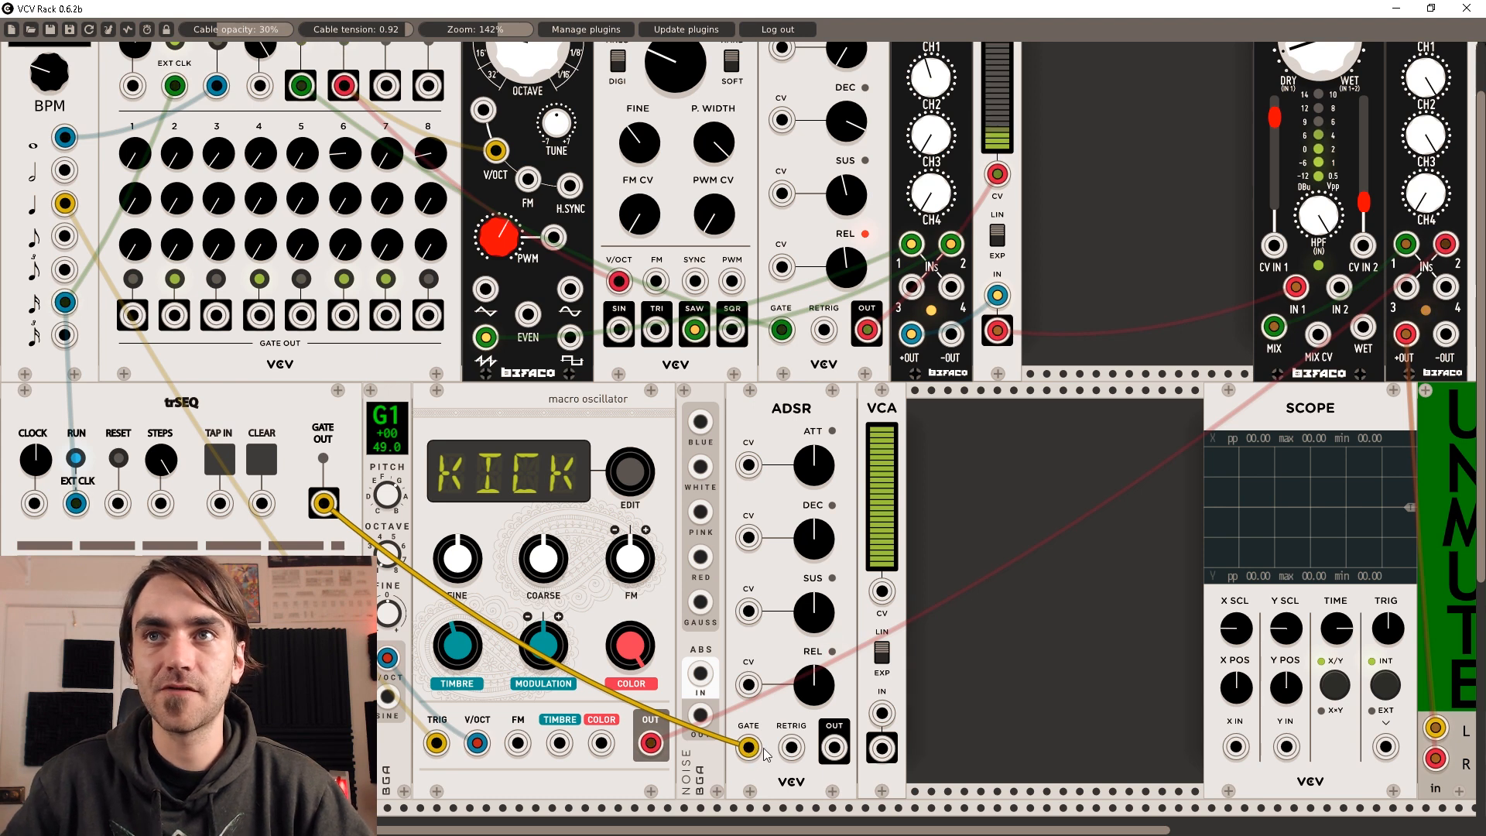
left_click_drag(834, 749, 883, 591)
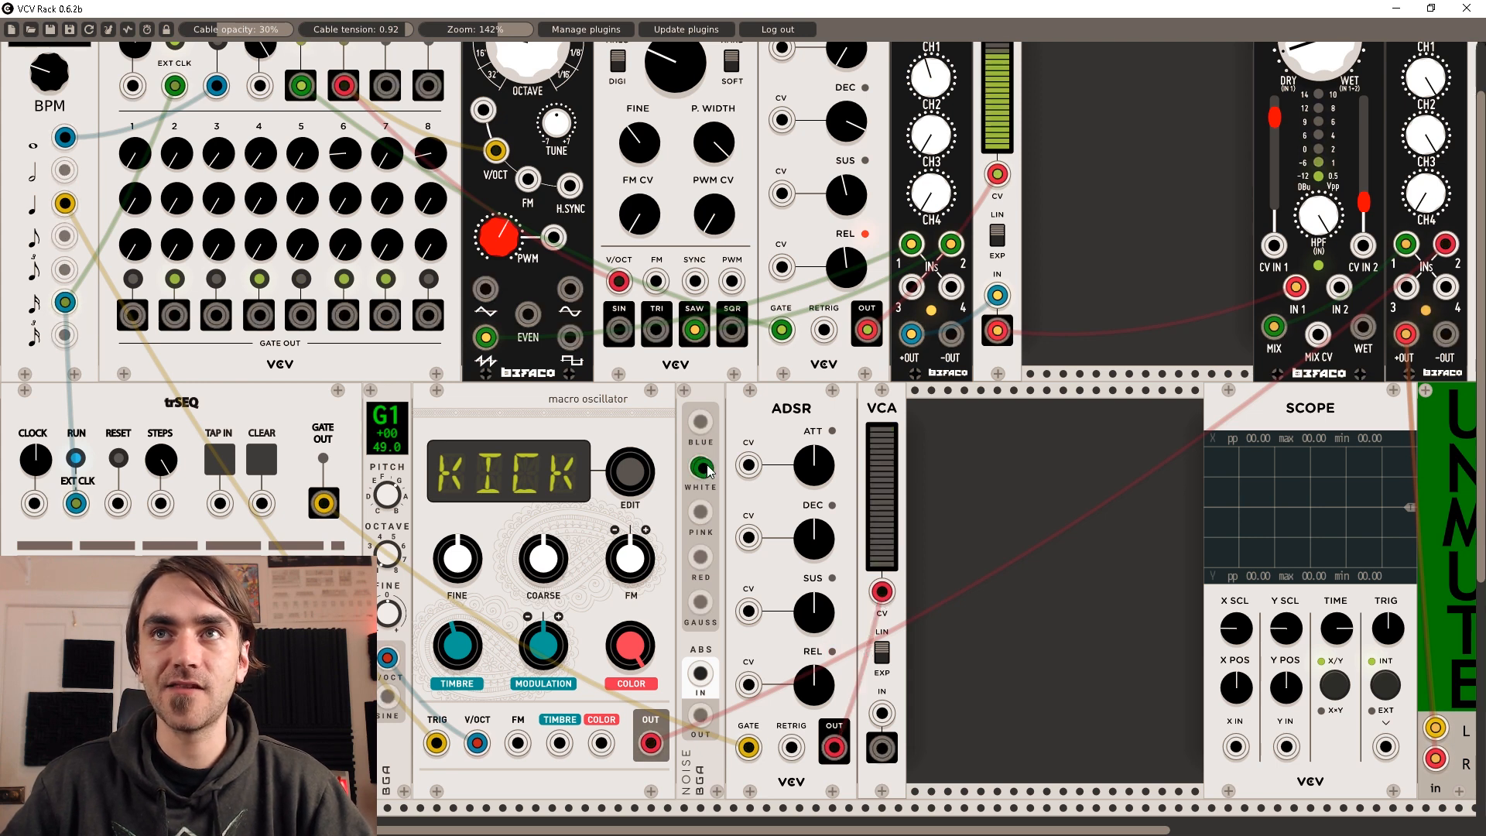
left_click_drag(699, 466, 883, 716)
left_click_drag(1007, 613, 1406, 364)
scroll(1242, 289, "up", 2)
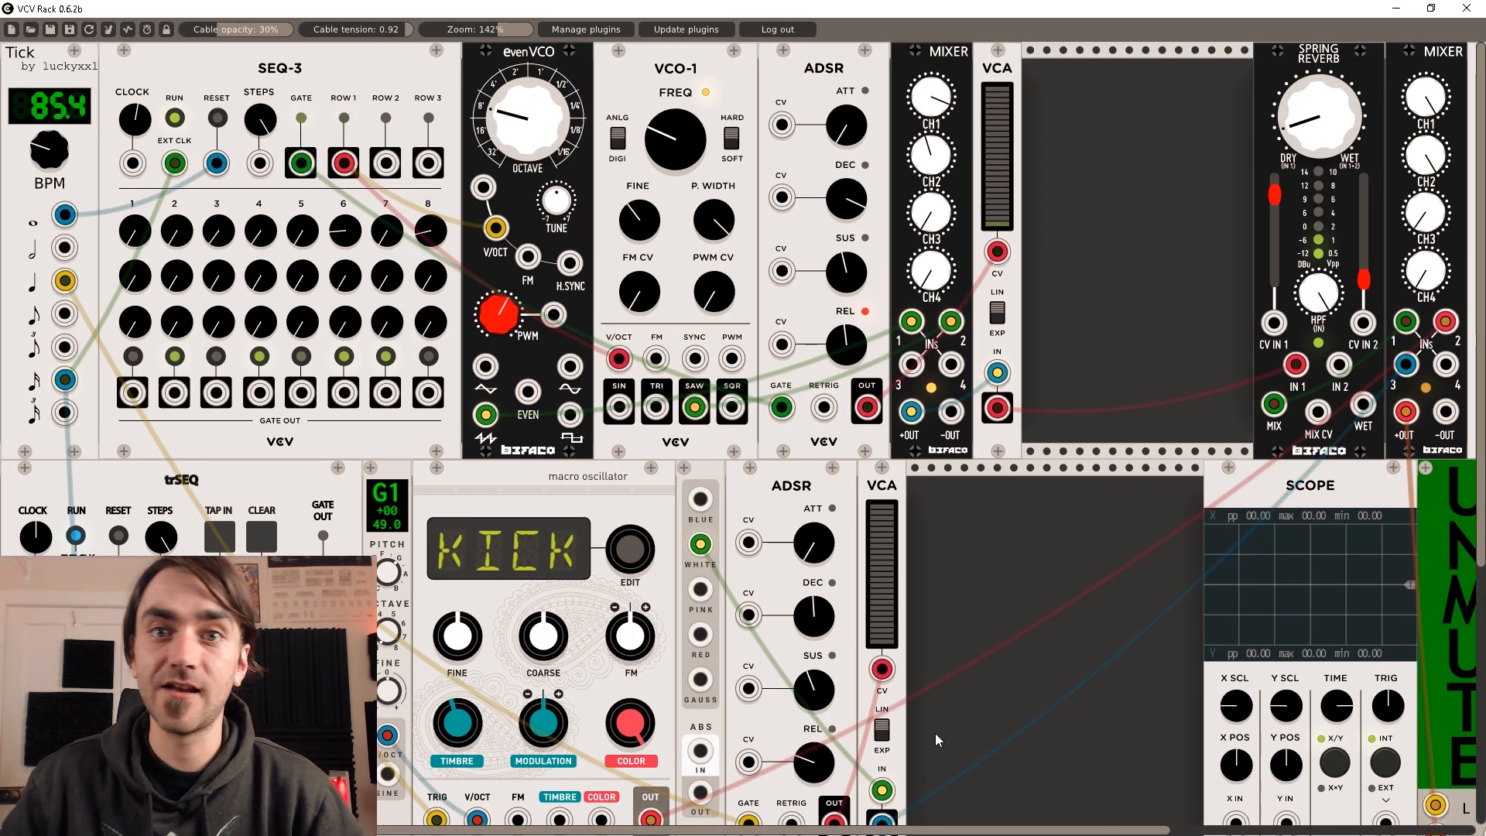
- Patch the Tick clock's whole-note output into the trSEQ reset input, audition the noise rhythm and mute the output
left_click(1444, 596)
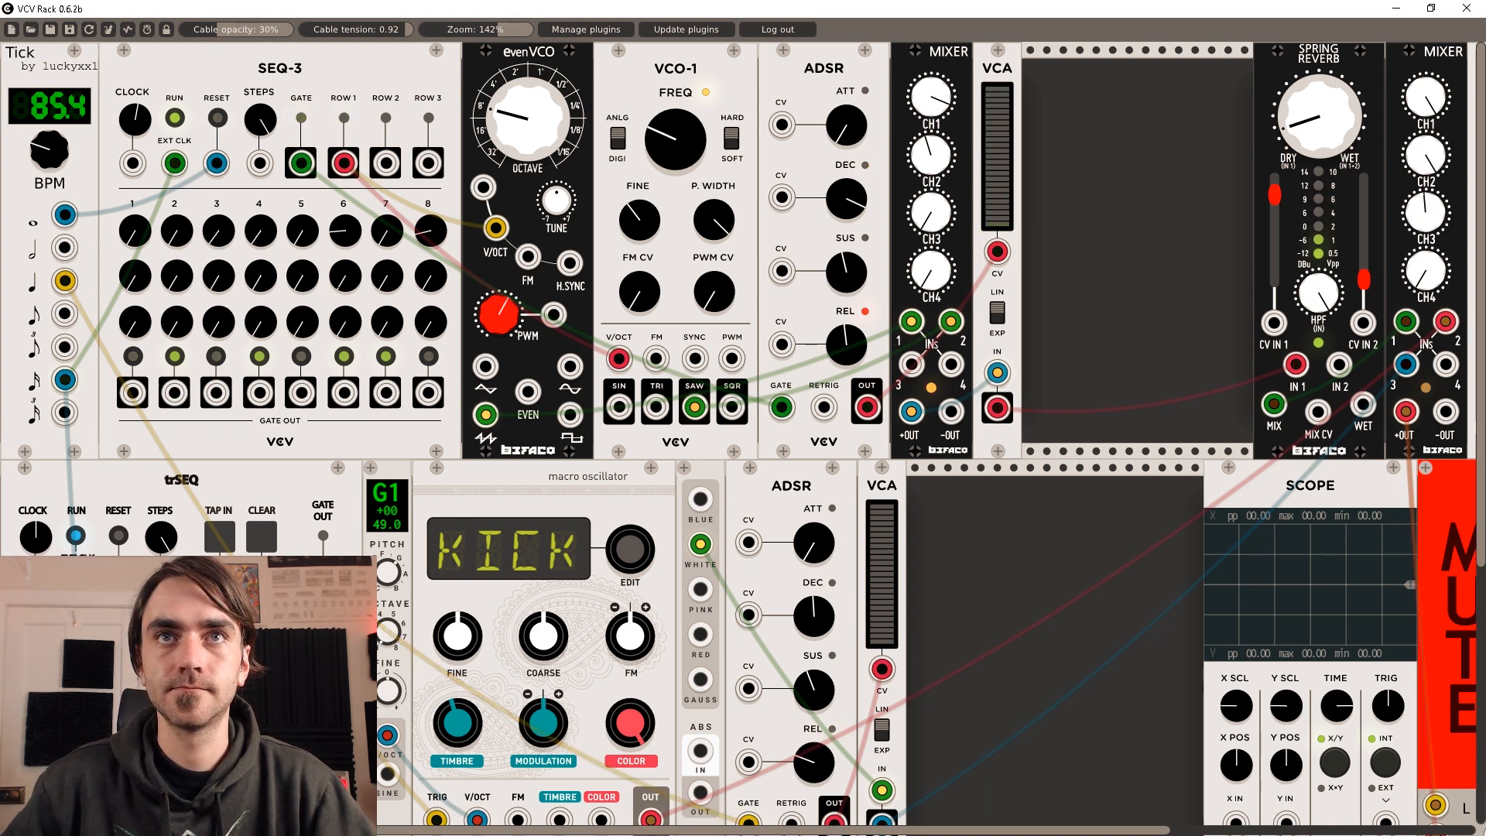
left_click_drag(118, 580, 65, 215)
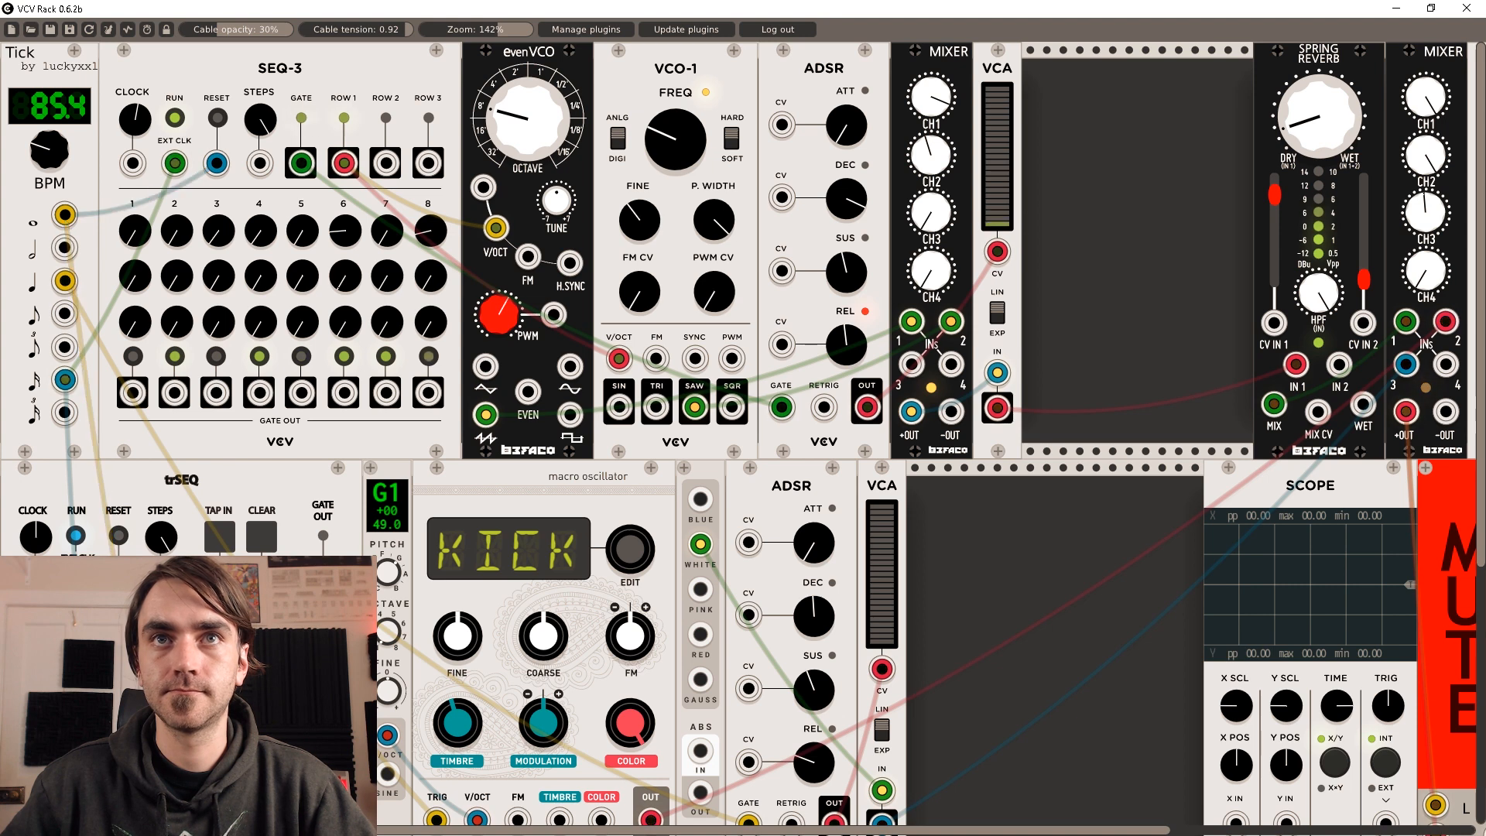
scroll(141, 534, "down", 3)
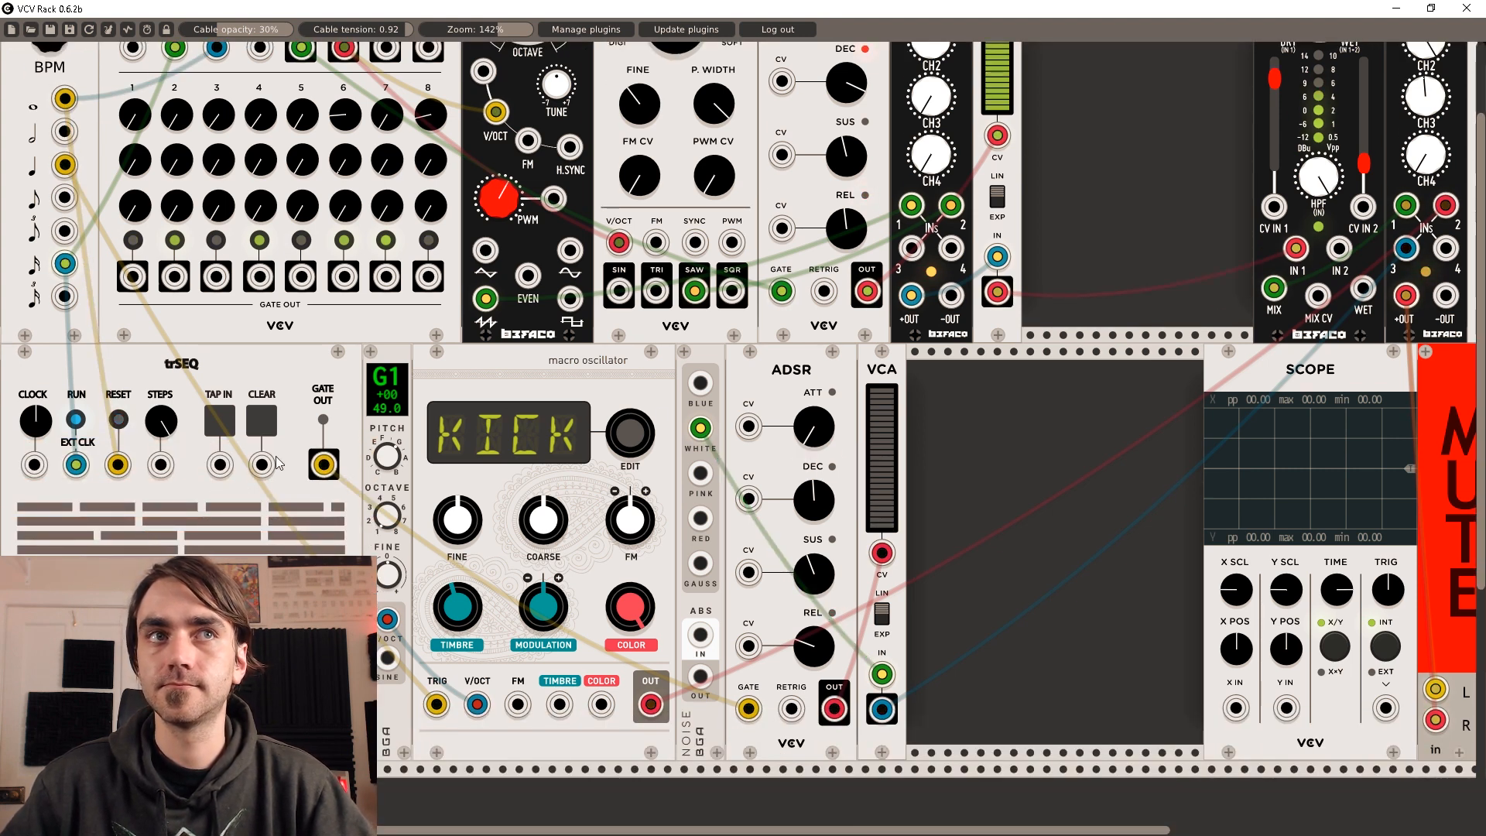
left_click(1455, 452)
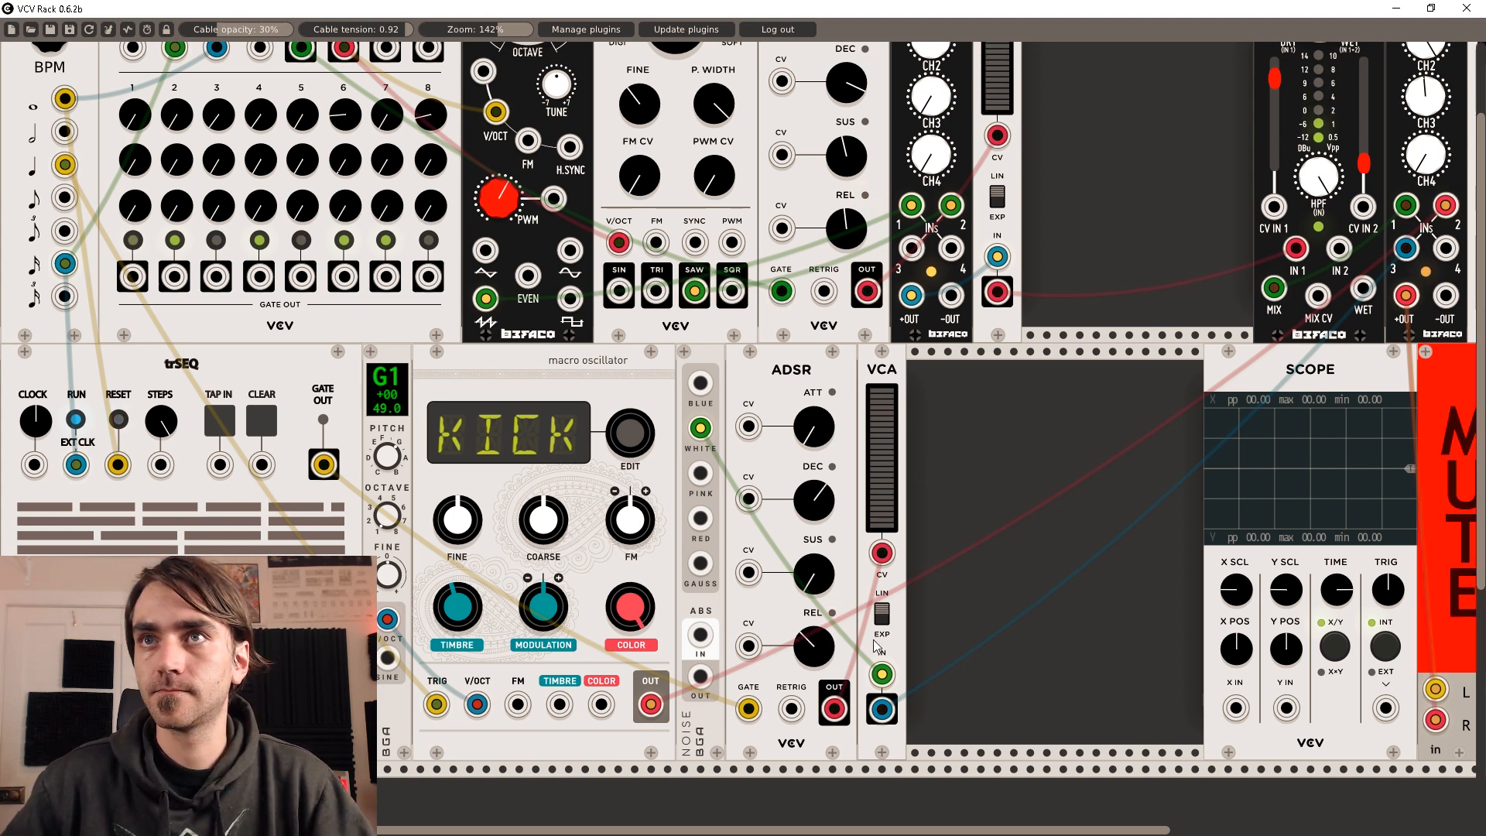
left_click(1456, 494)
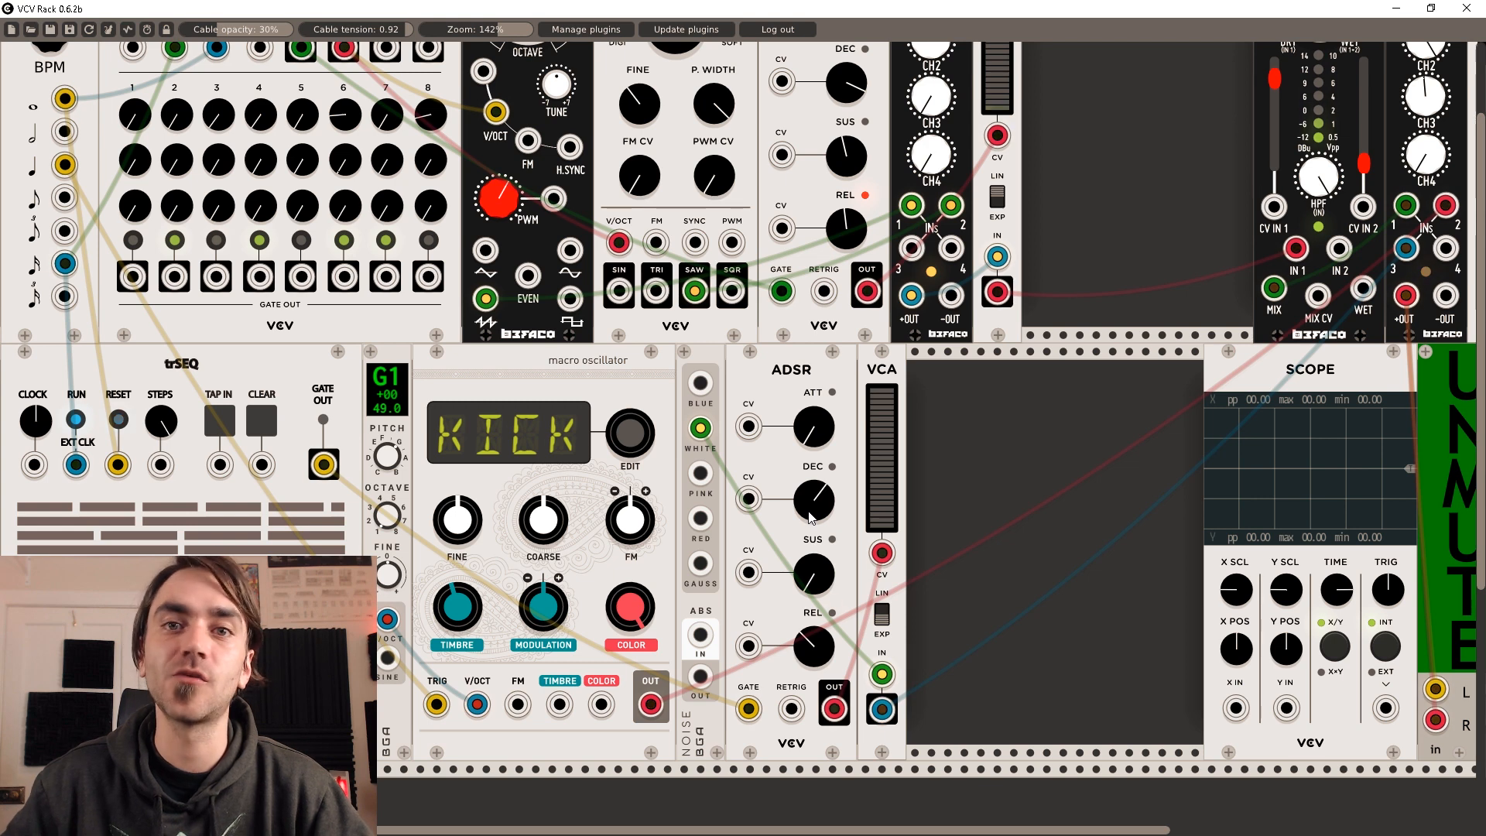
- Try routing the noise VCA's output through the spring reverb's second input
scroll(845, 566, "up", 3)
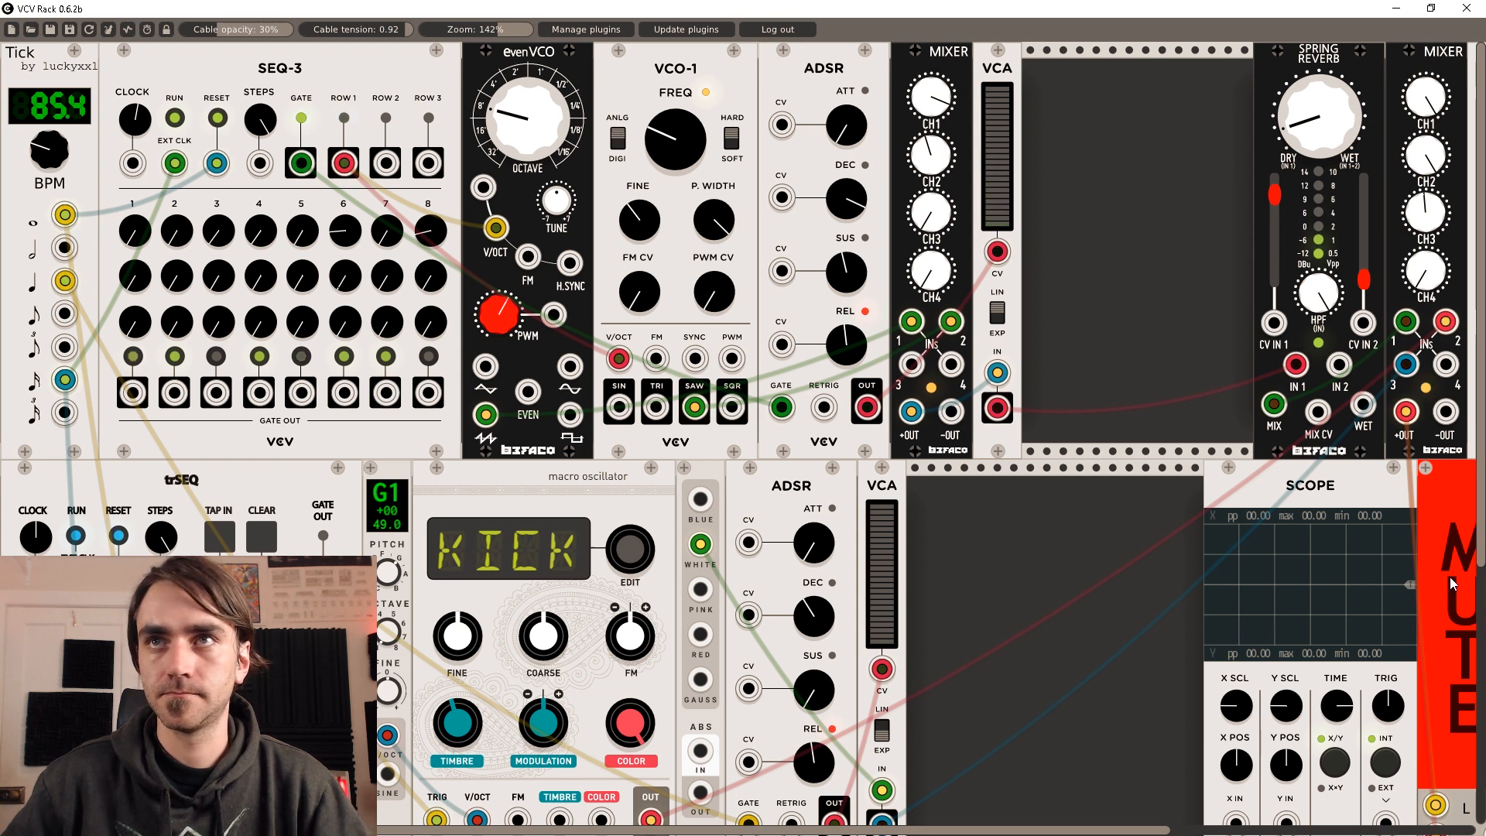
left_click_drag(882, 818, 1339, 362)
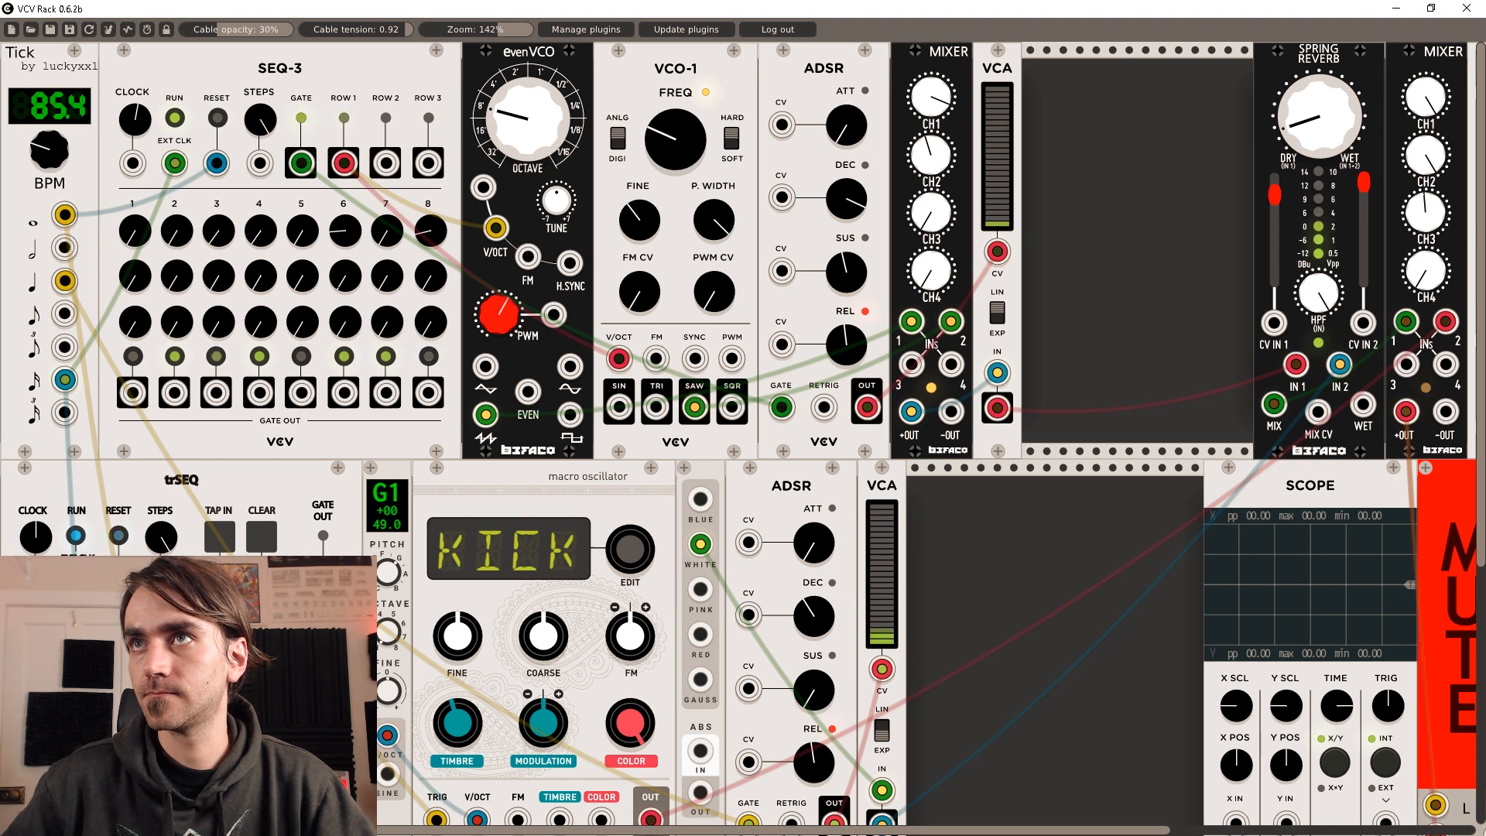
left_click_drag(1340, 364, 1407, 364)
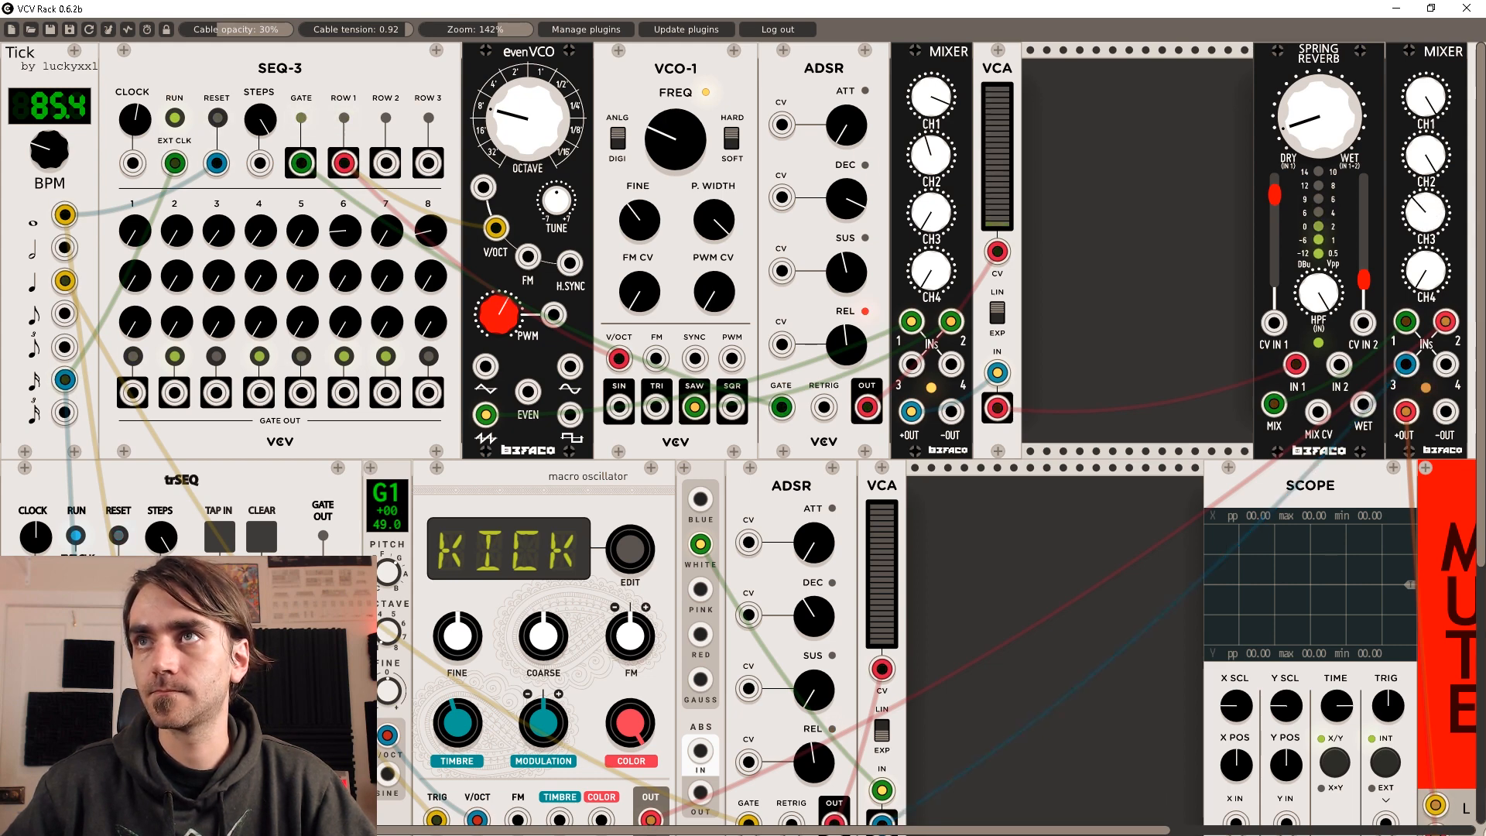
- Set the decay and release of the noise voice's ADSR slightly below their midpoints
scroll(1103, 339, "down", 5)
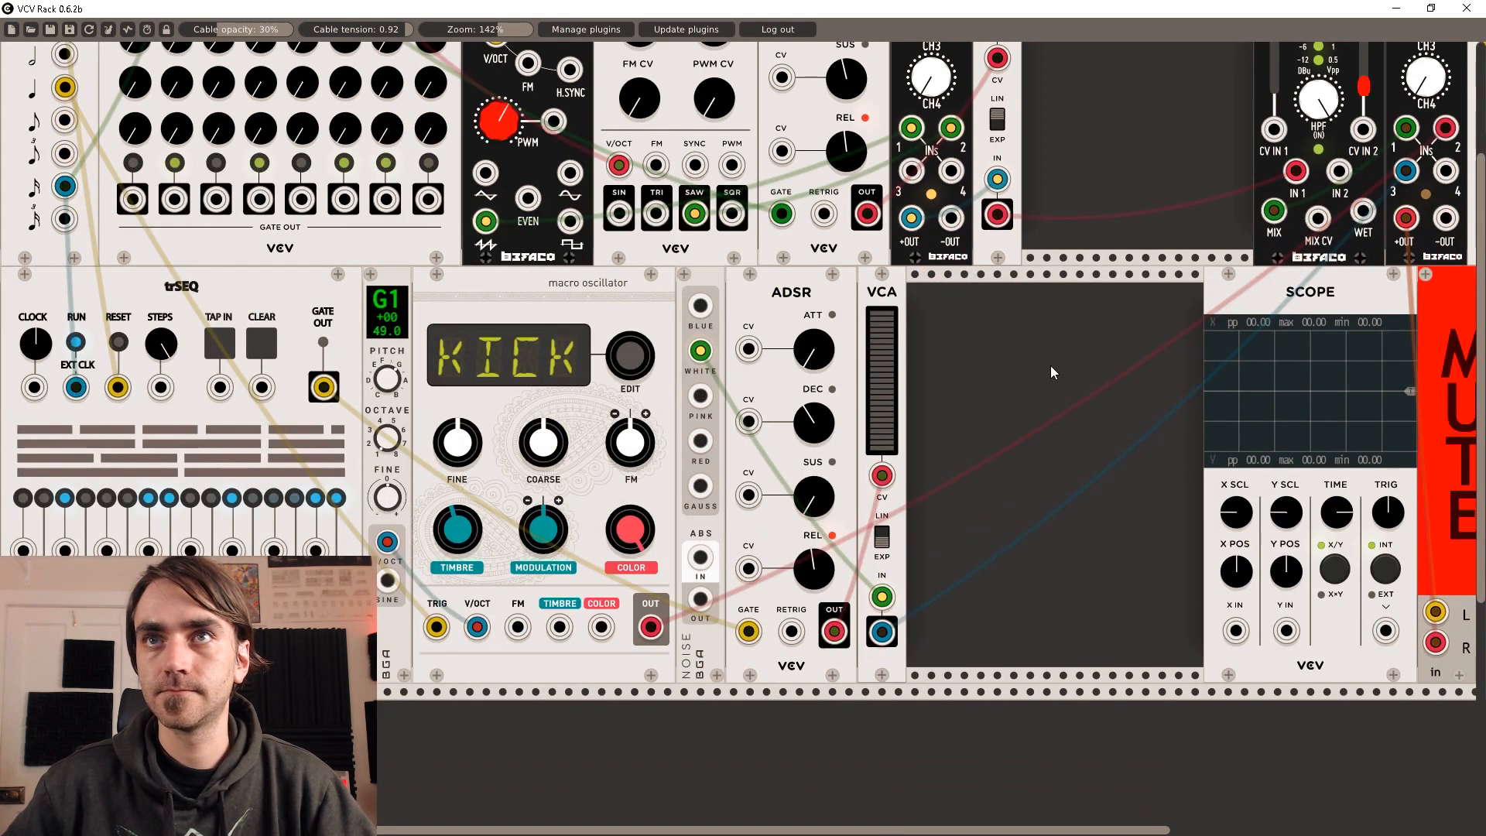
scroll(1051, 367, "up", 1)
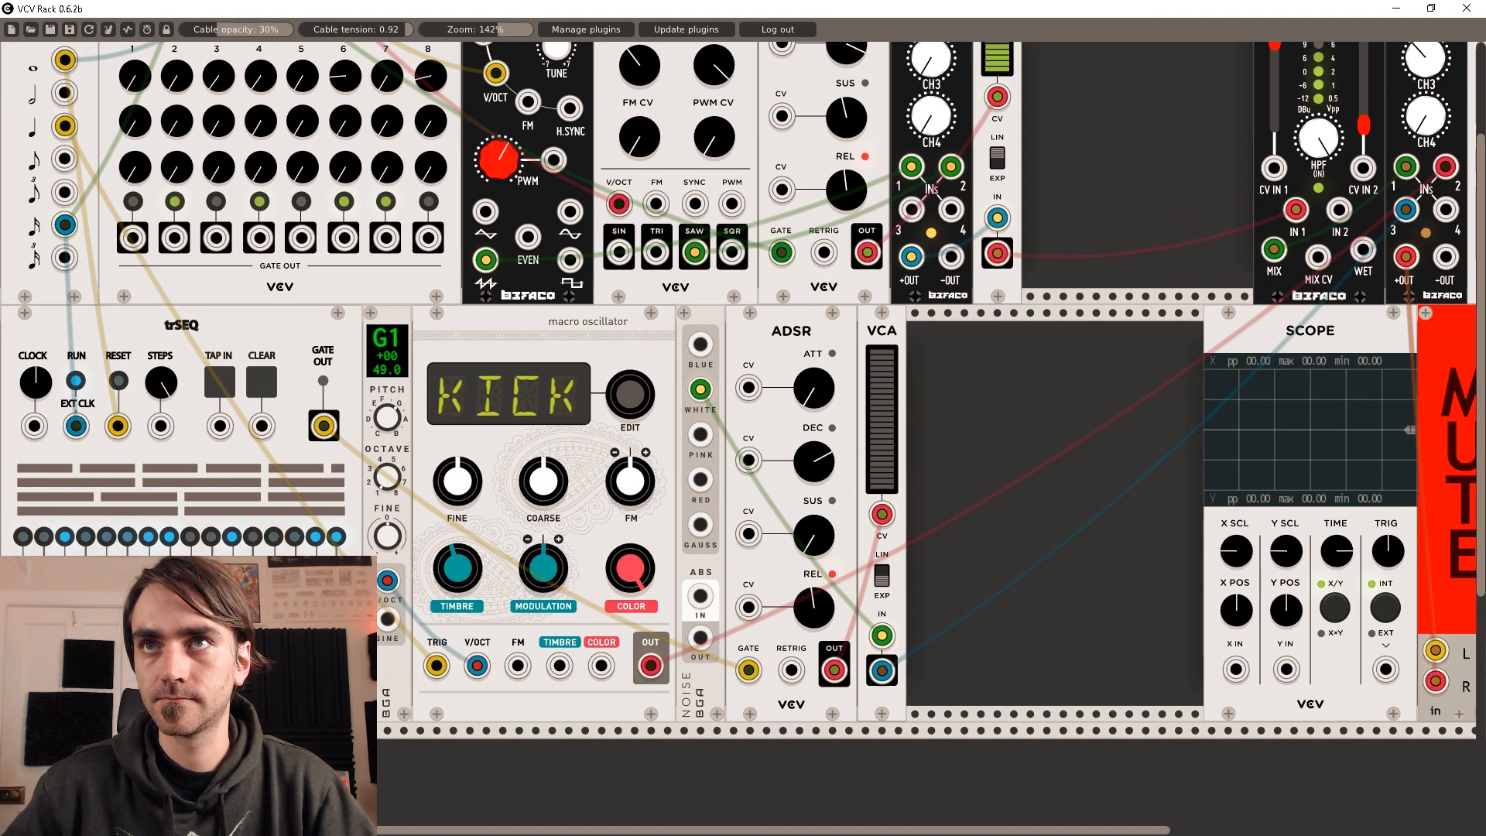
left_click_drag(818, 466, 822, 548)
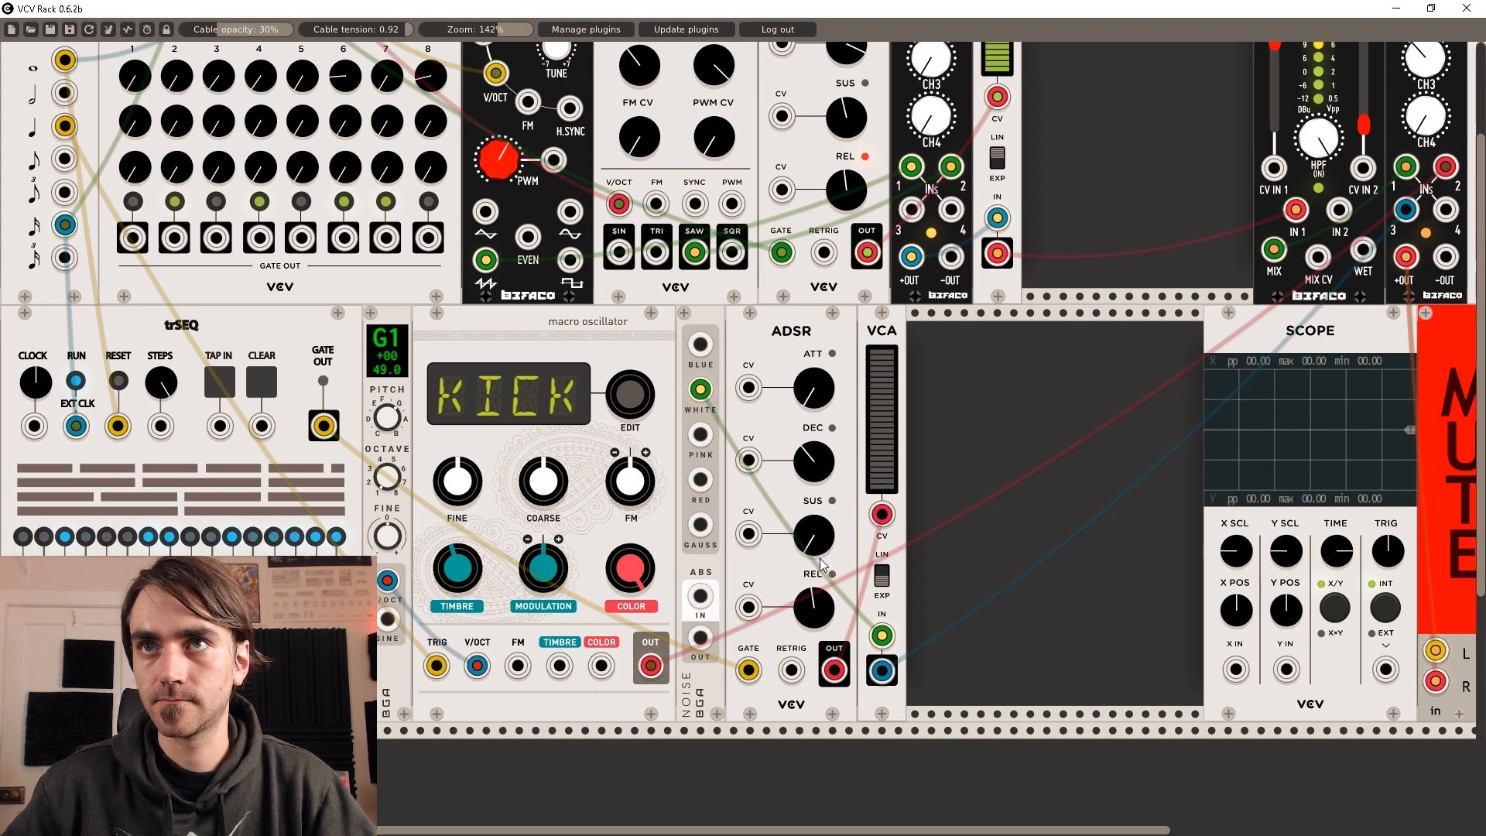
left_click_drag(814, 608, 814, 526)
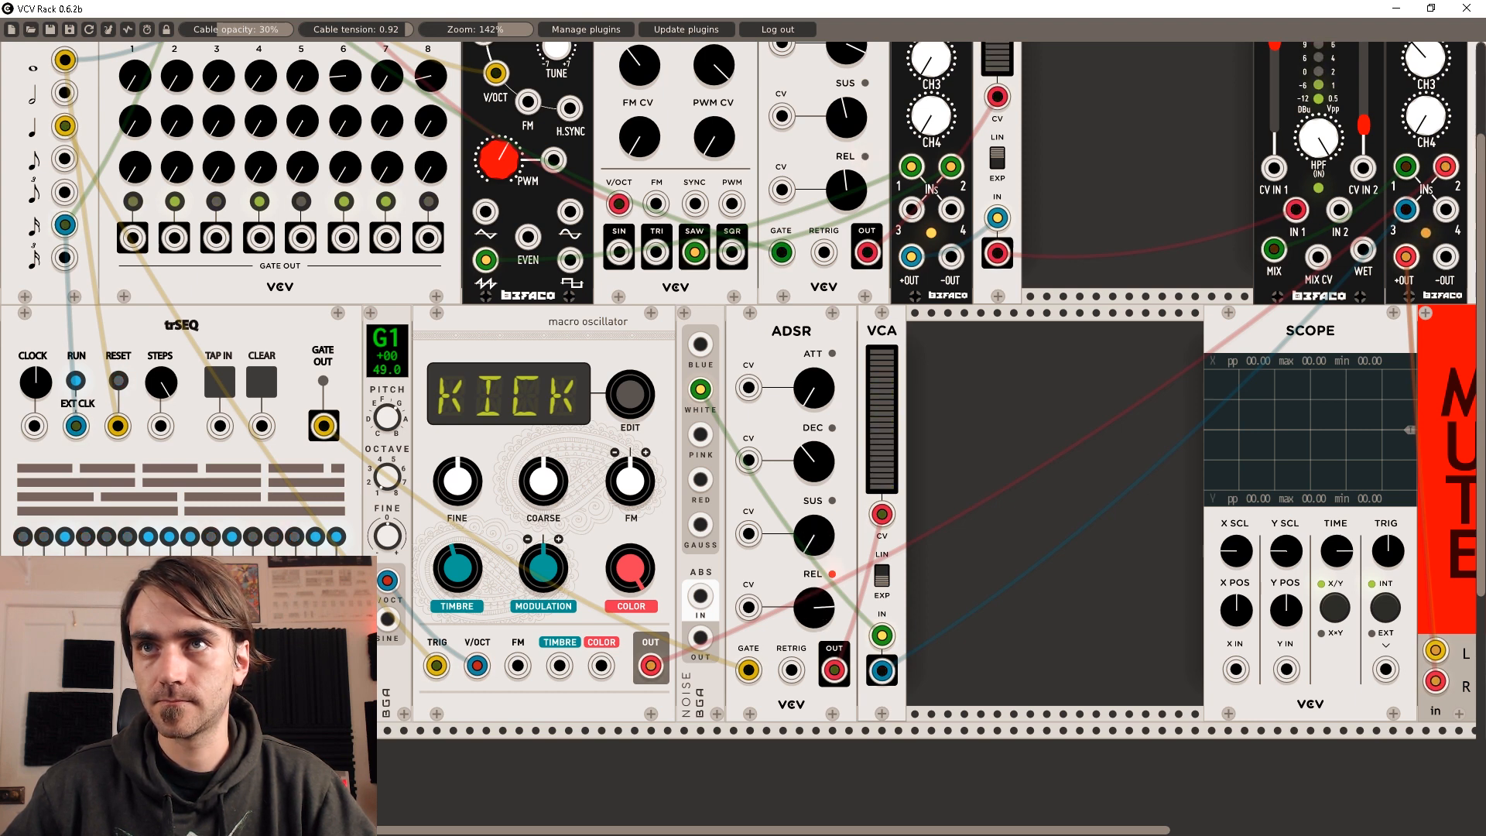
left_click_drag(814, 608, 814, 531)
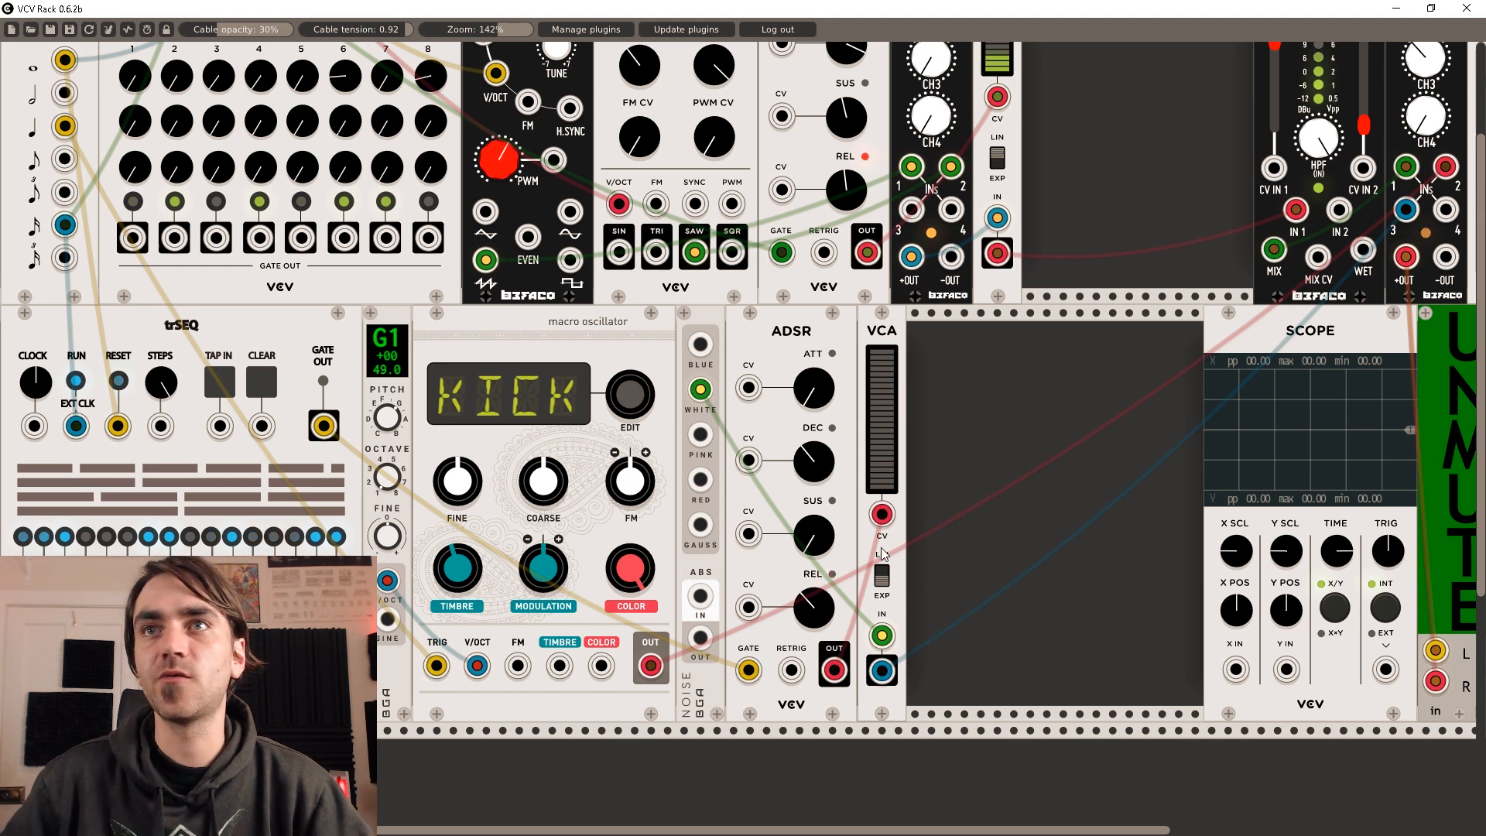
- Modulate the noise ADSR's release CV from the SEQ-3 row 2 output, and raise several of the row 2 step knobs
scroll(882, 551, "up", 2)
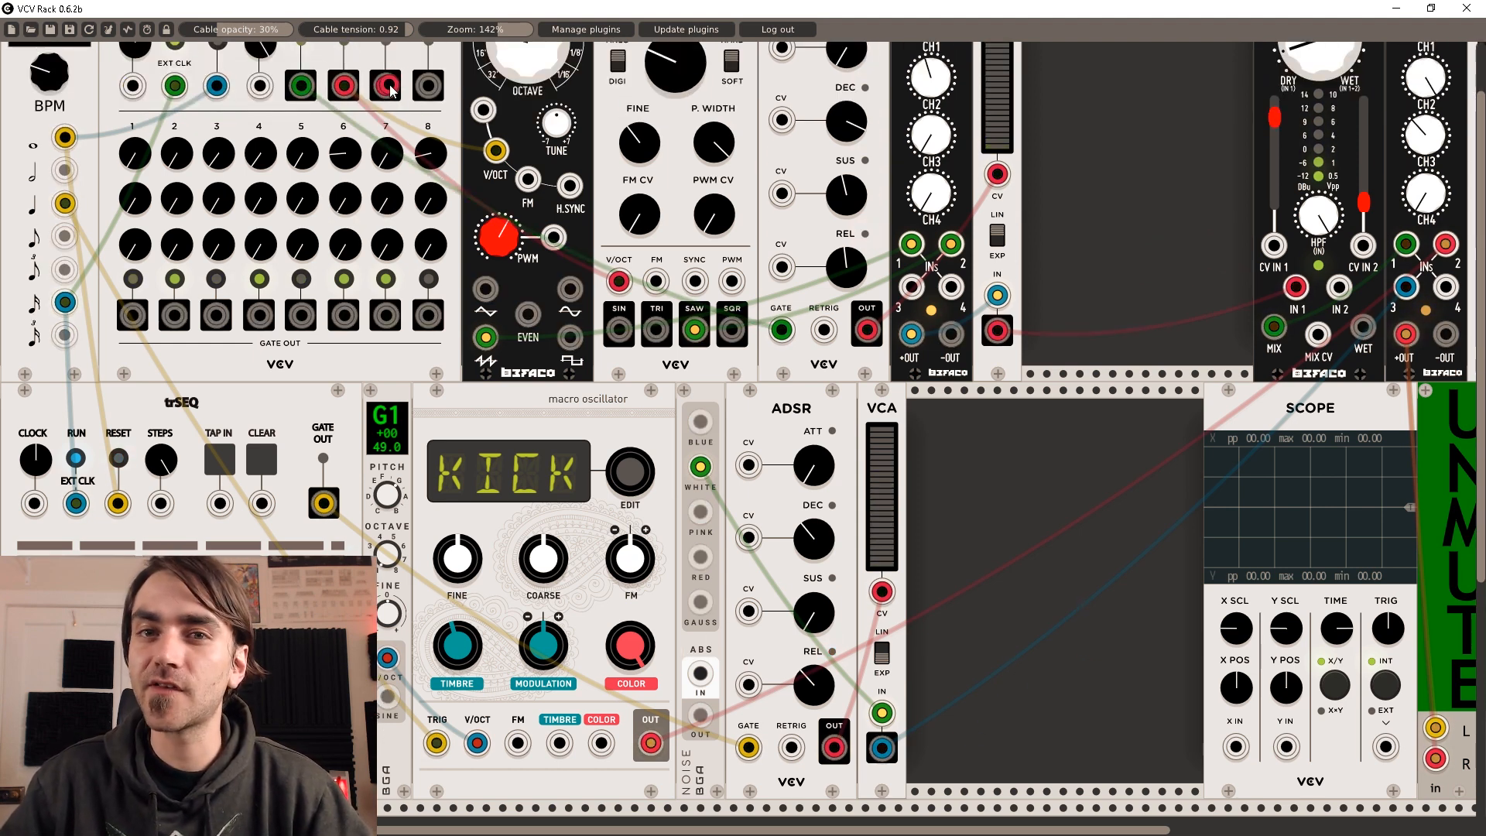
left_click_drag(393, 90, 749, 685)
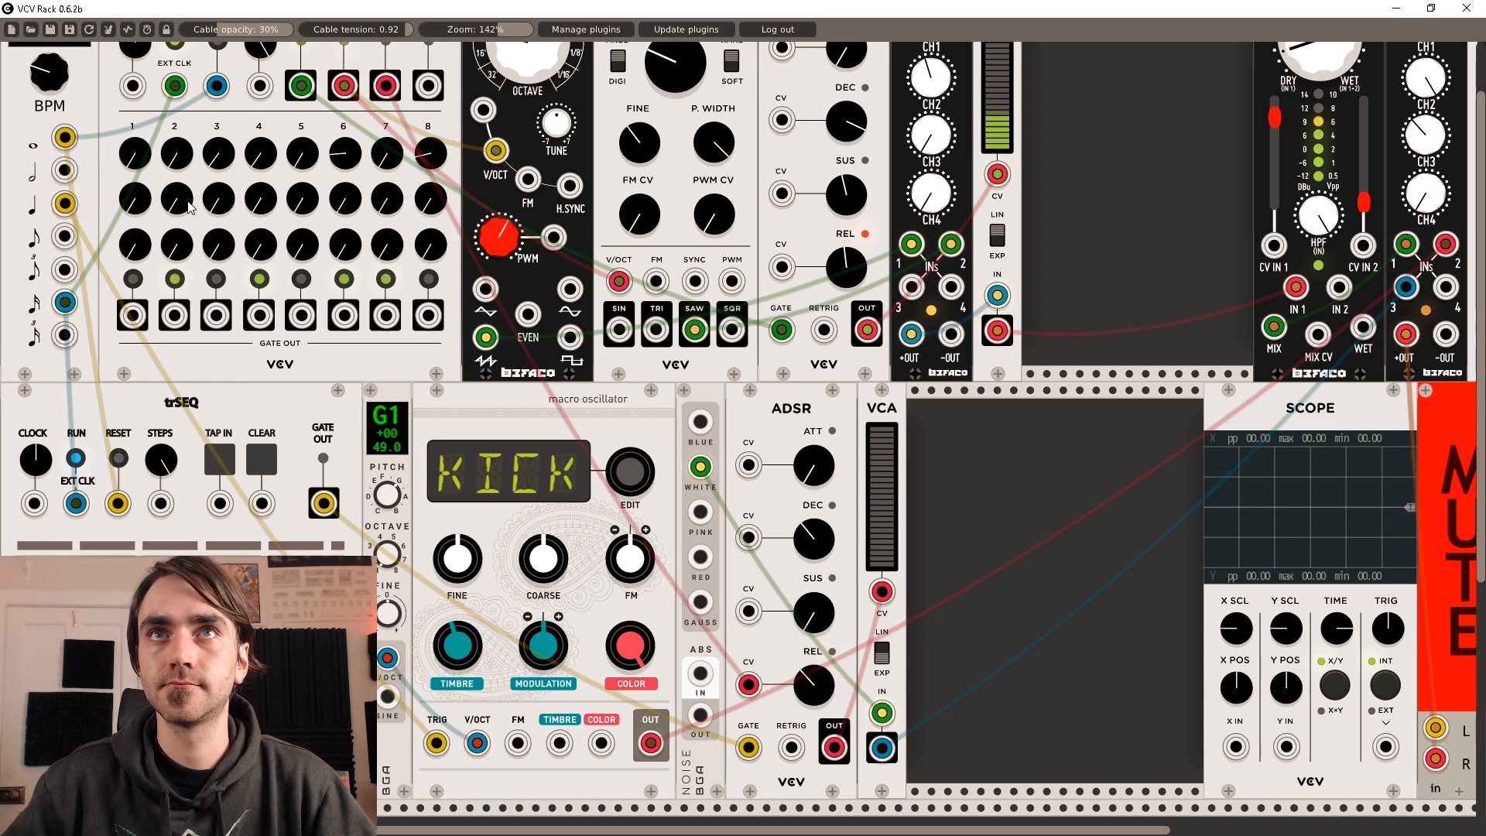
left_click_drag(178, 199, 178, 154)
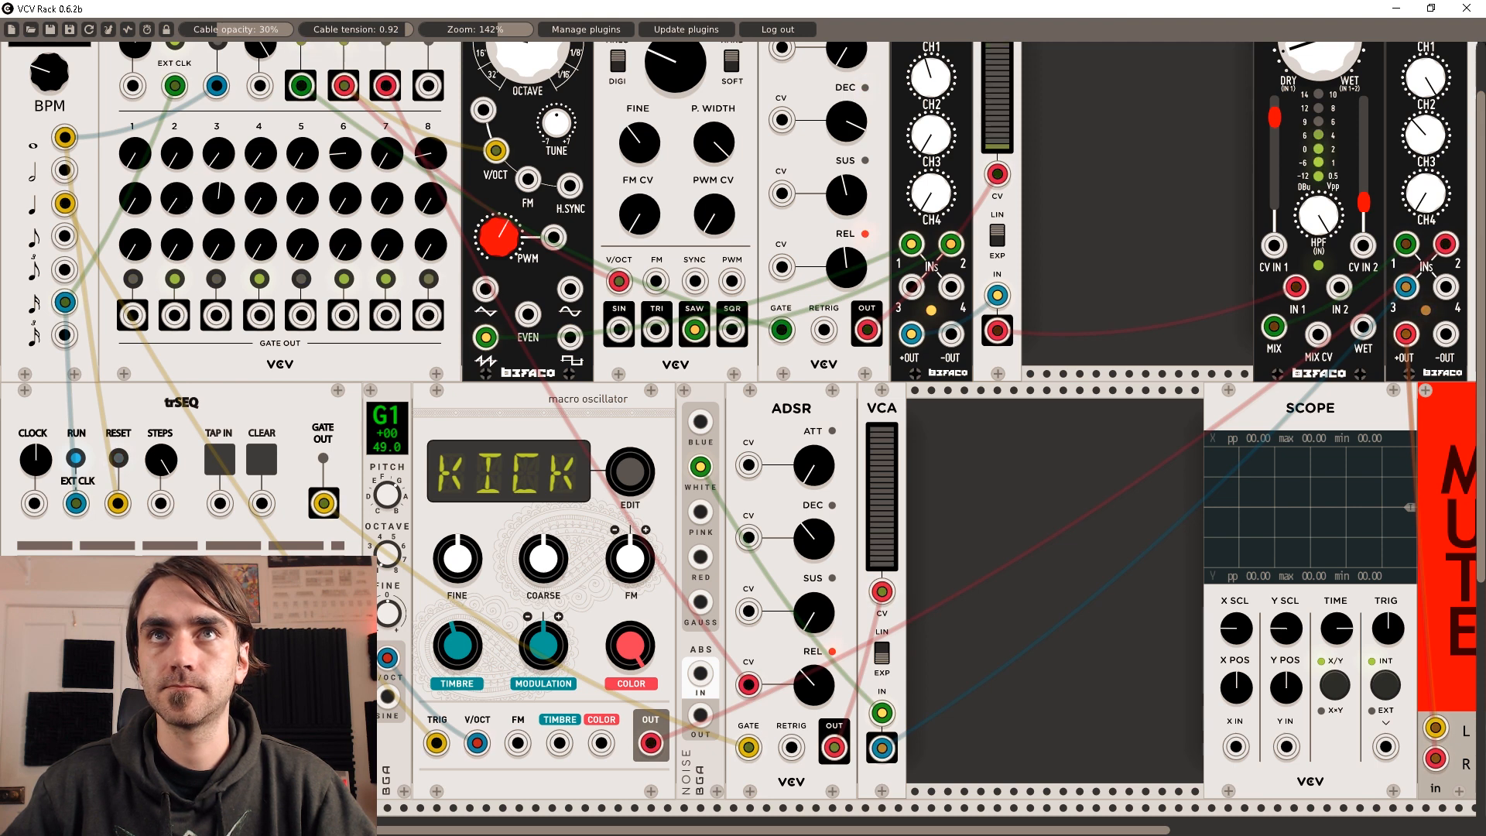
left_click_drag(211, 198, 264, 159)
left_click_drag(341, 206, 341, 159)
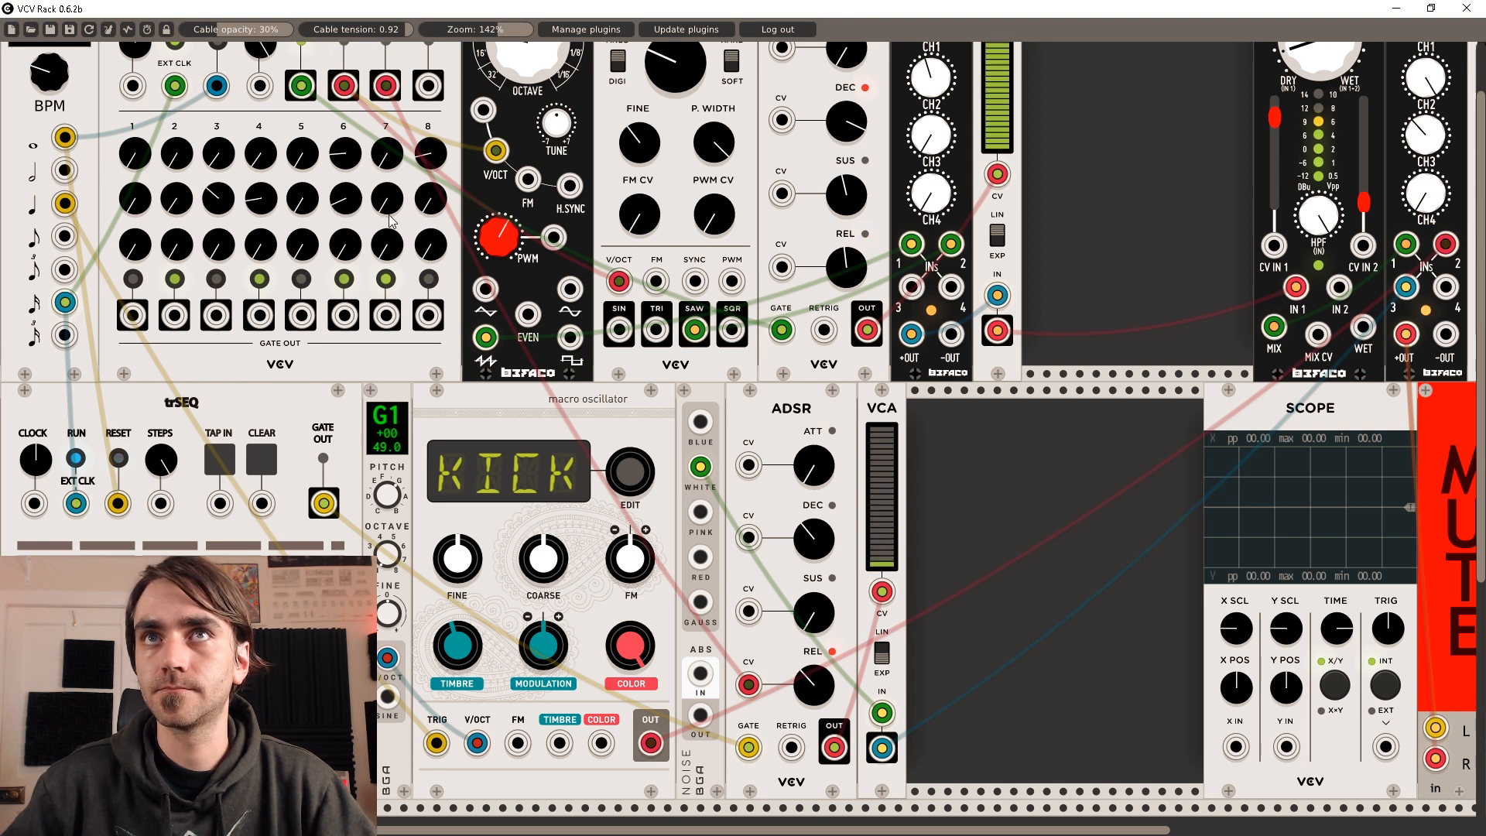
left_click_drag(387, 210, 399, 147)
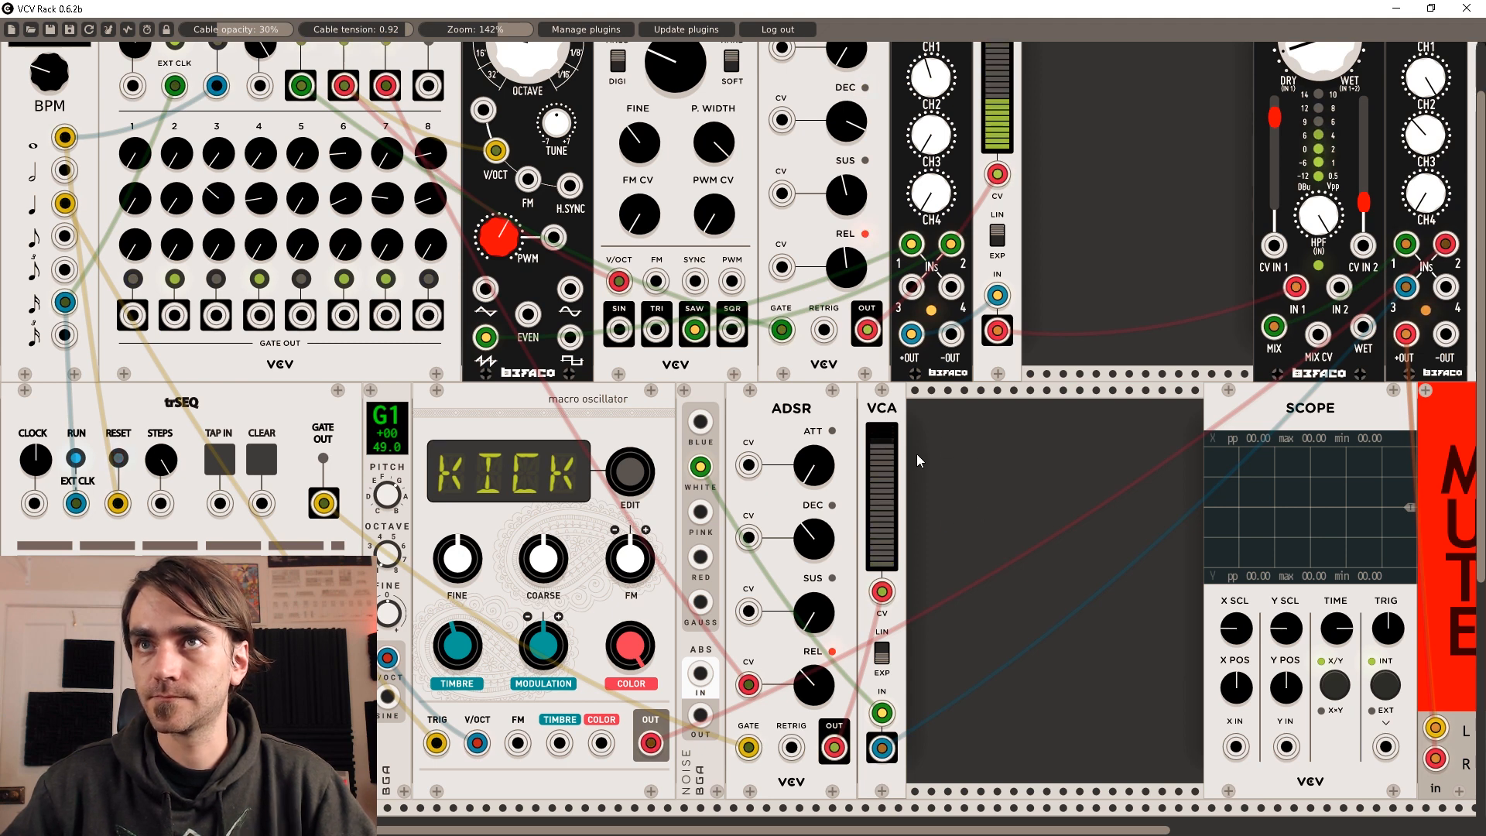
- Mute the audio output
scroll(1051, 474, "up", 1)
scroll(1050, 474, "up", 1)
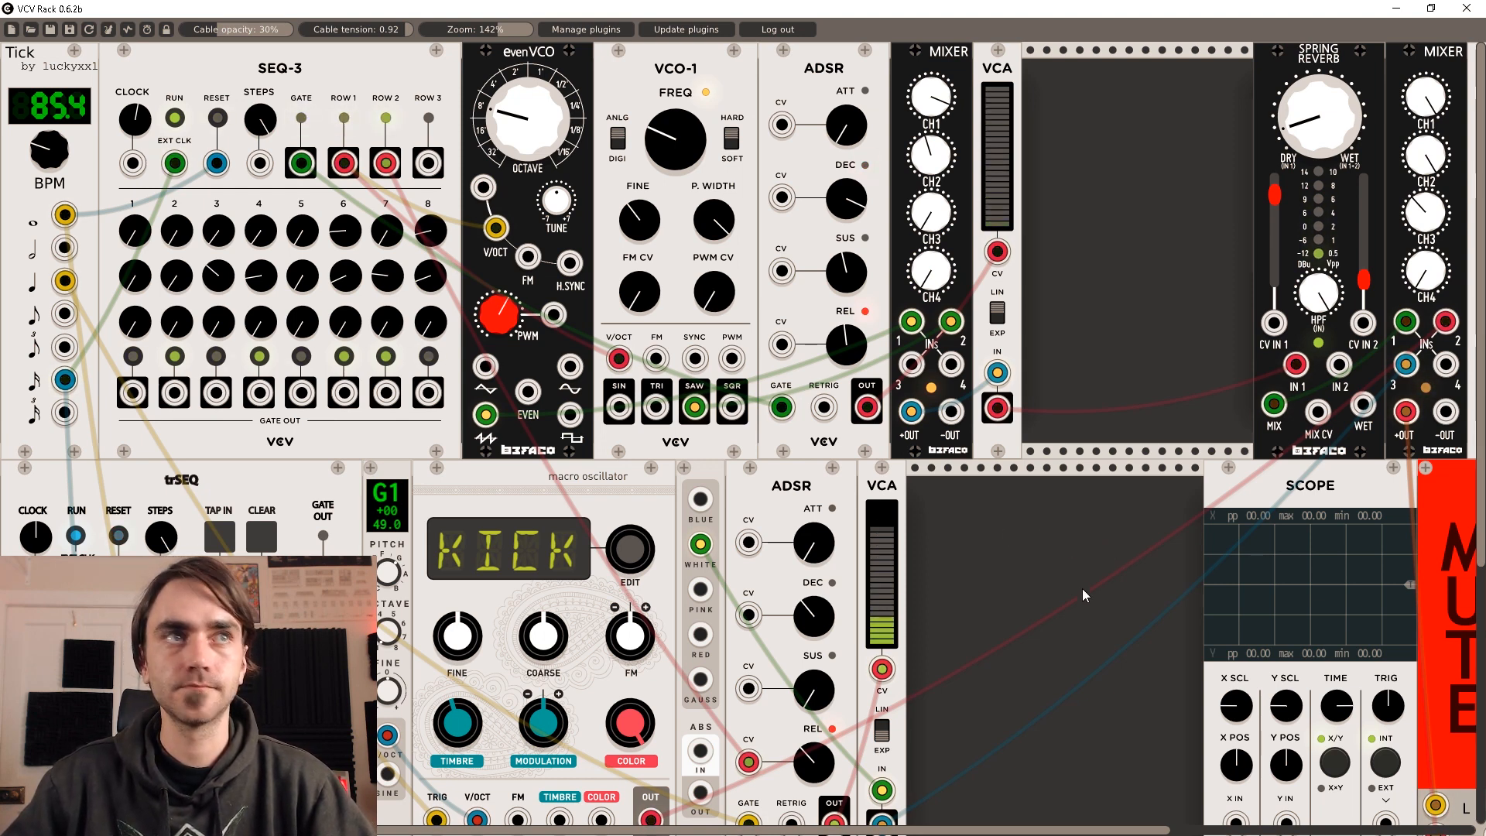
left_click(1461, 529)
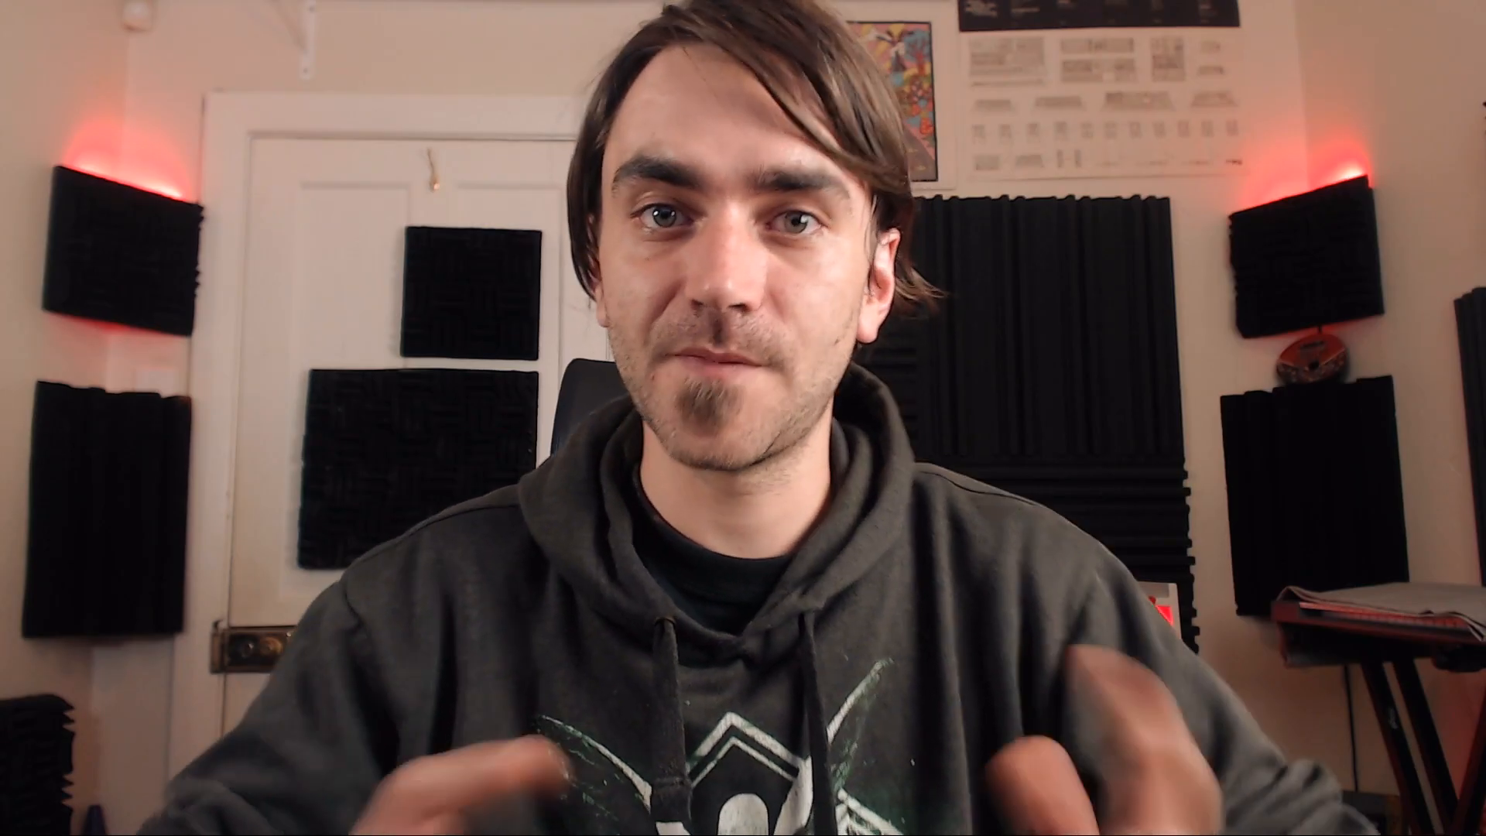